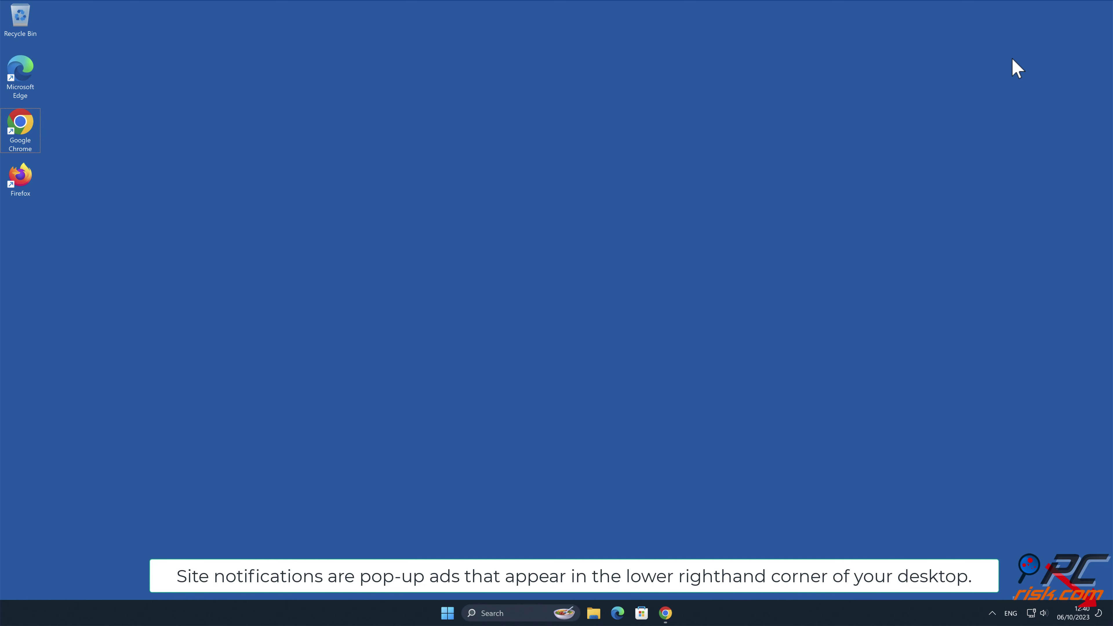
Step: Open Chrome on news-mapesu.com, allow its notifications, then close the browser
click(666, 613)
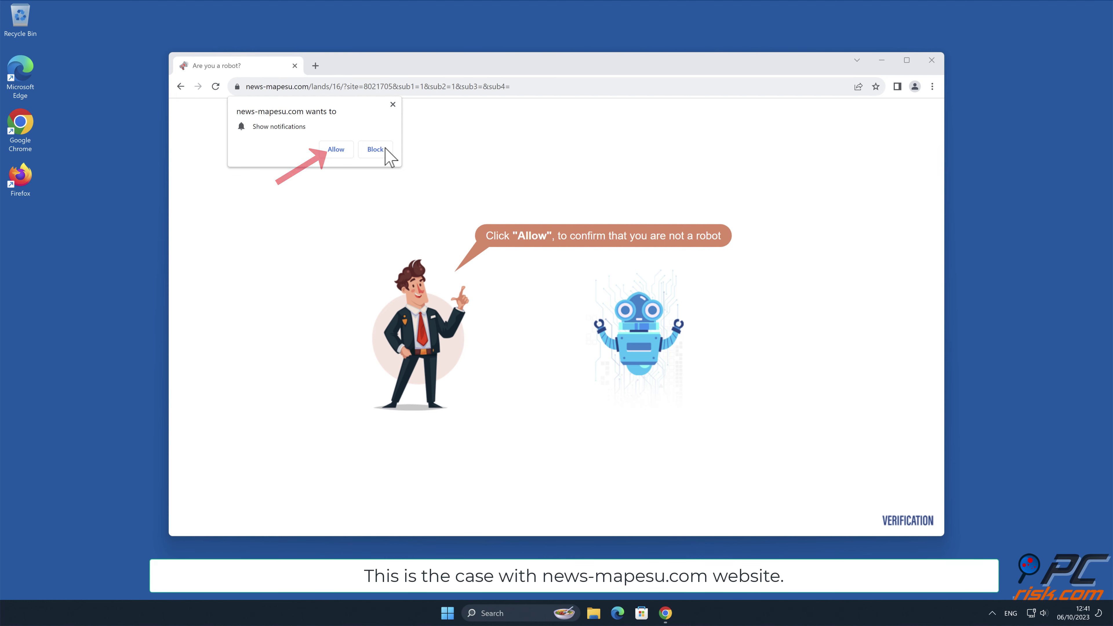
click(346, 150)
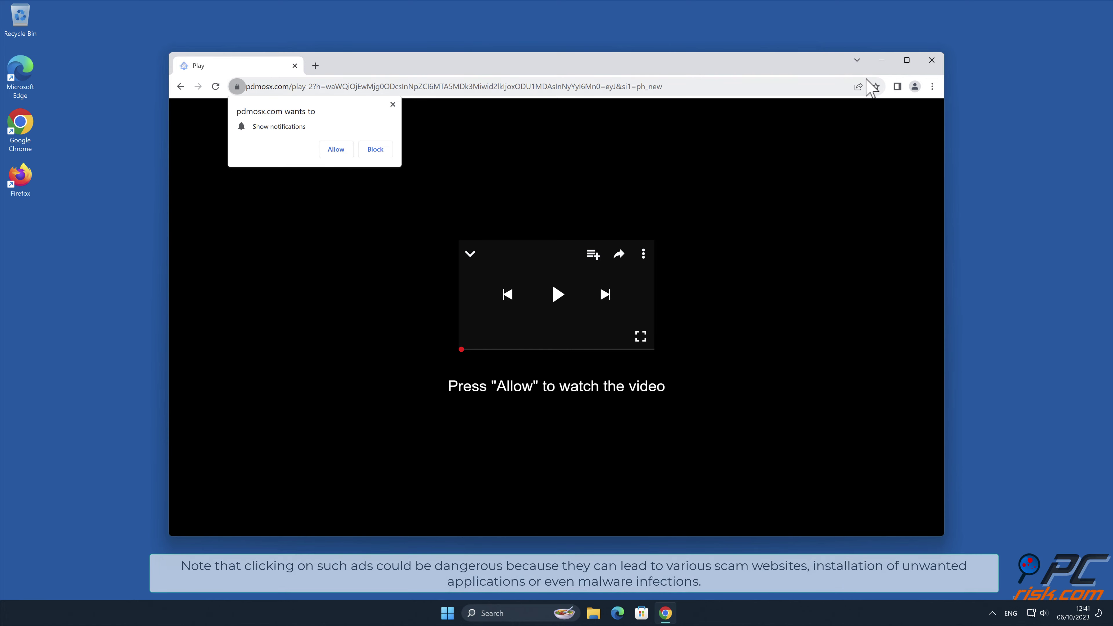
click(929, 61)
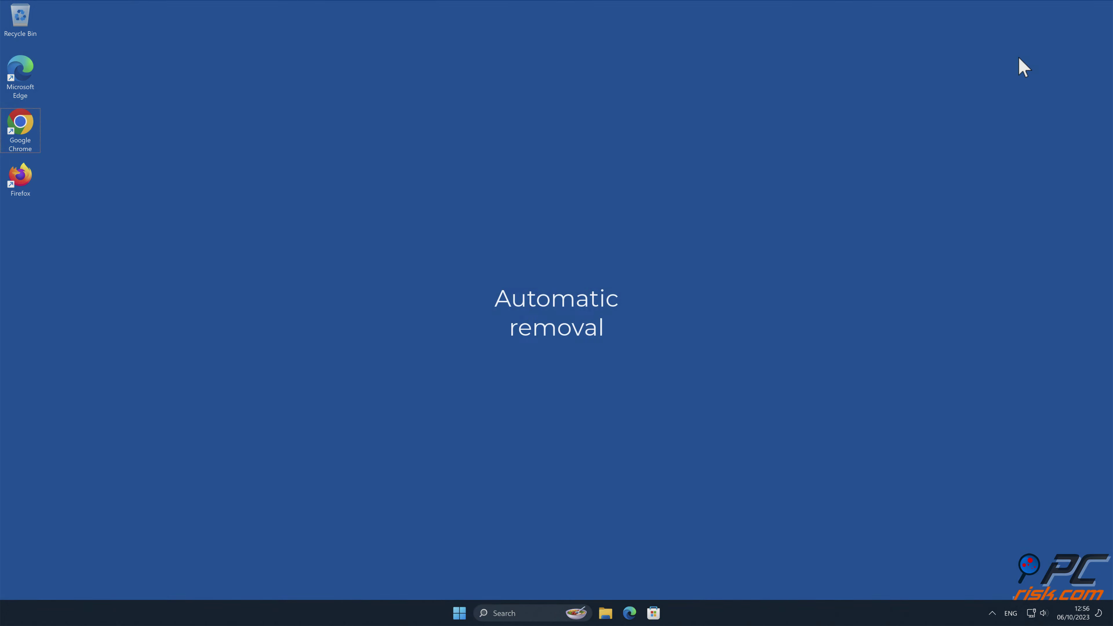
double_click(25, 131)
text(www.combo)
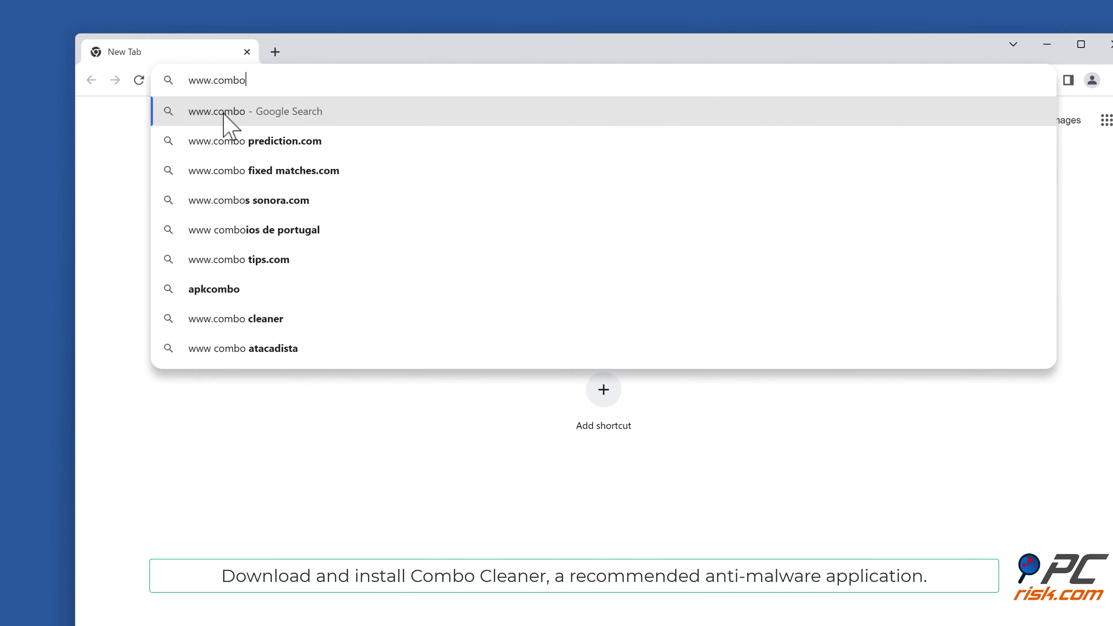
text(cleaner.com)
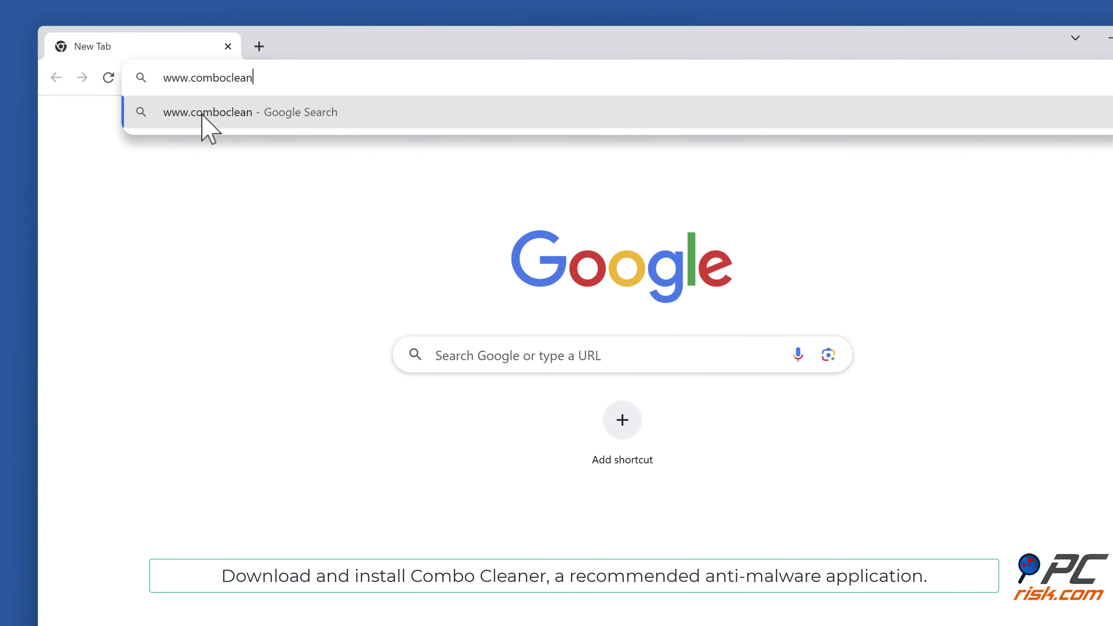
key(Return)
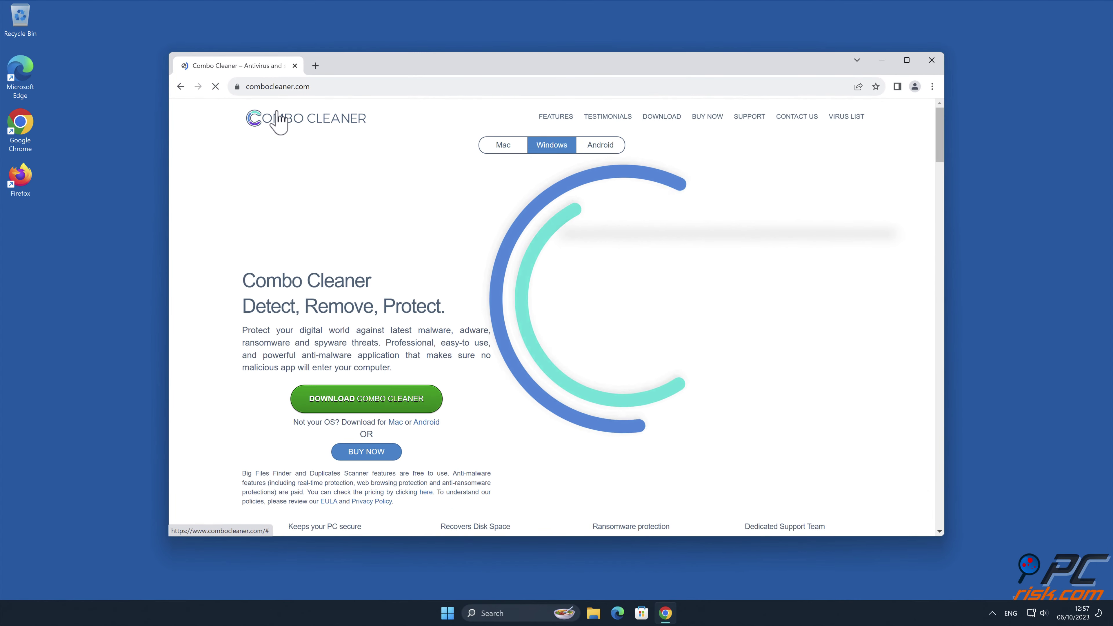
click(421, 401)
click(786, 112)
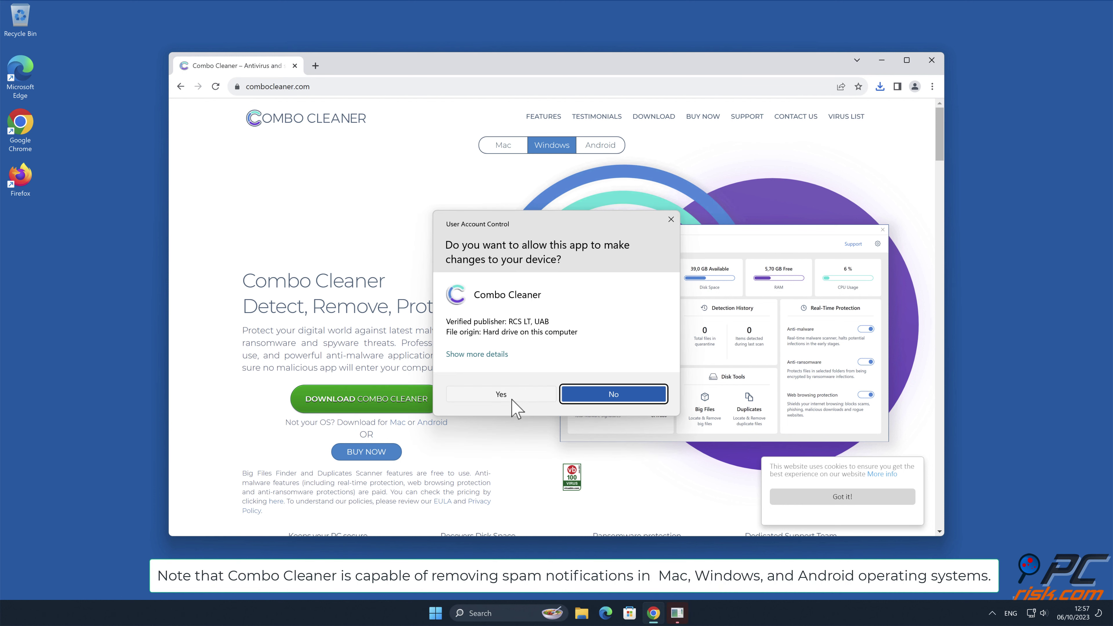
Step: Approve the UAC prompt, install Combo Cleaner with default options, and close Chrome
click(512, 400)
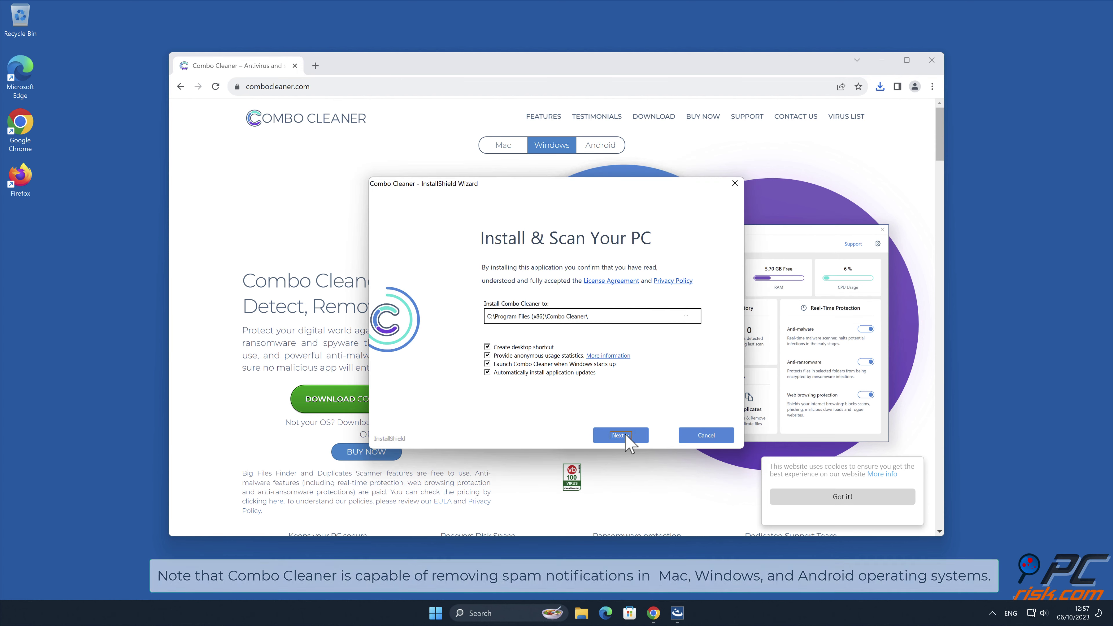
click(624, 436)
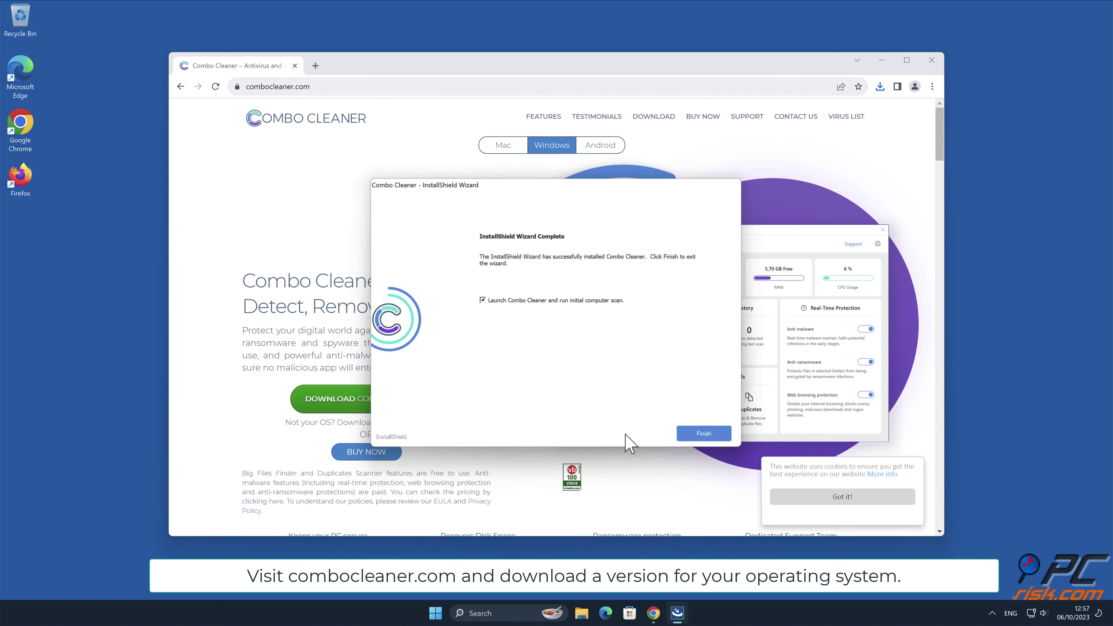
click(714, 435)
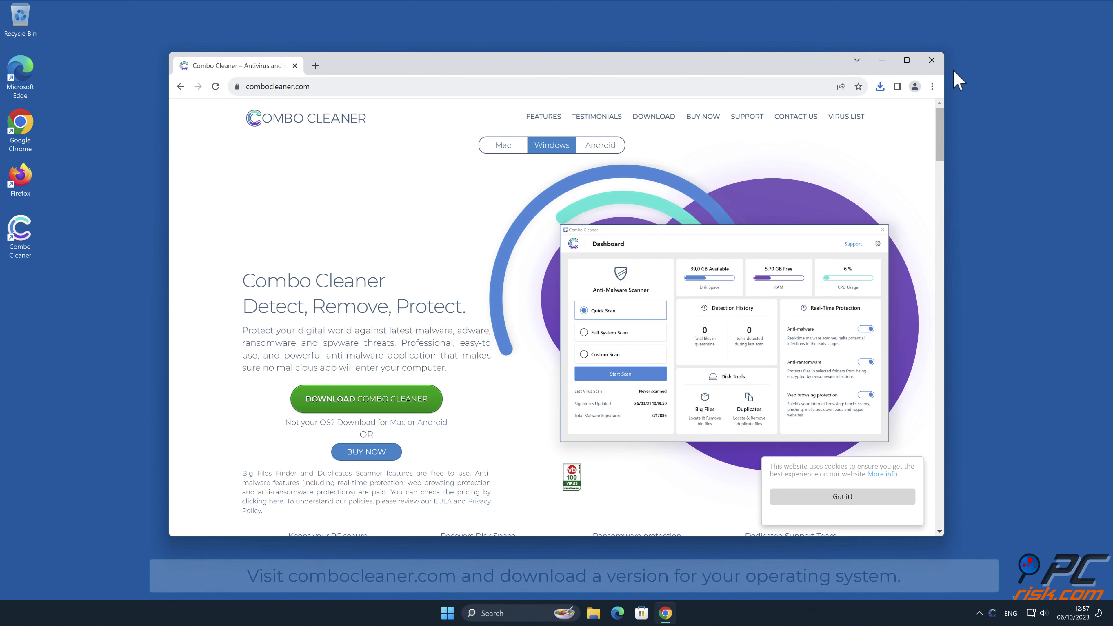
click(933, 60)
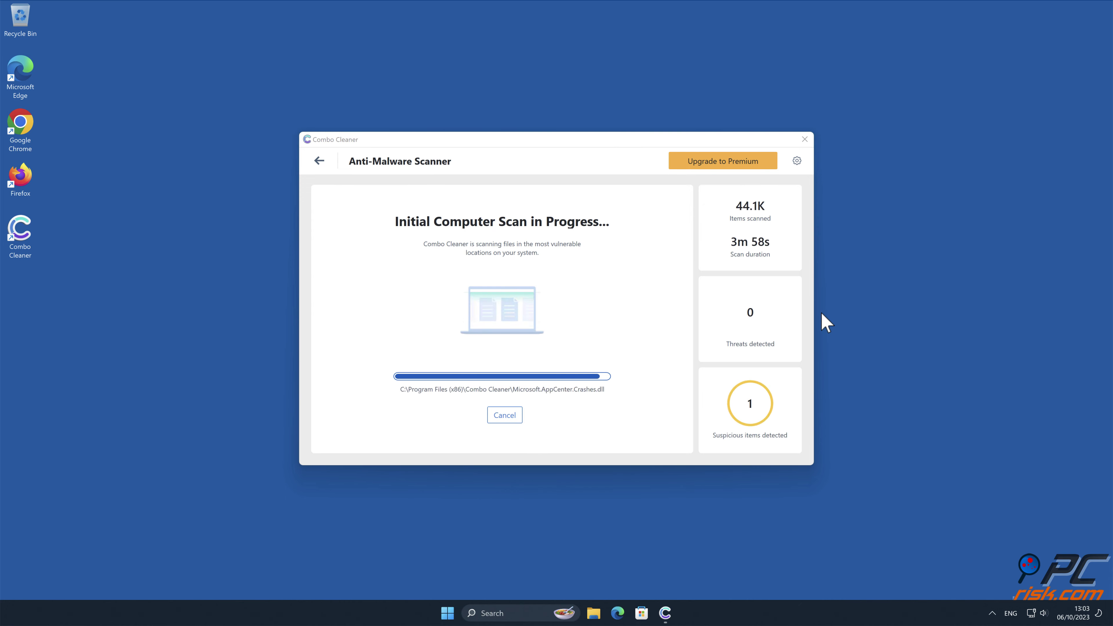
Step: Activate the Combo Cleaner licence and move the news-mapesu.com Ads threat to quarantine
click(786, 435)
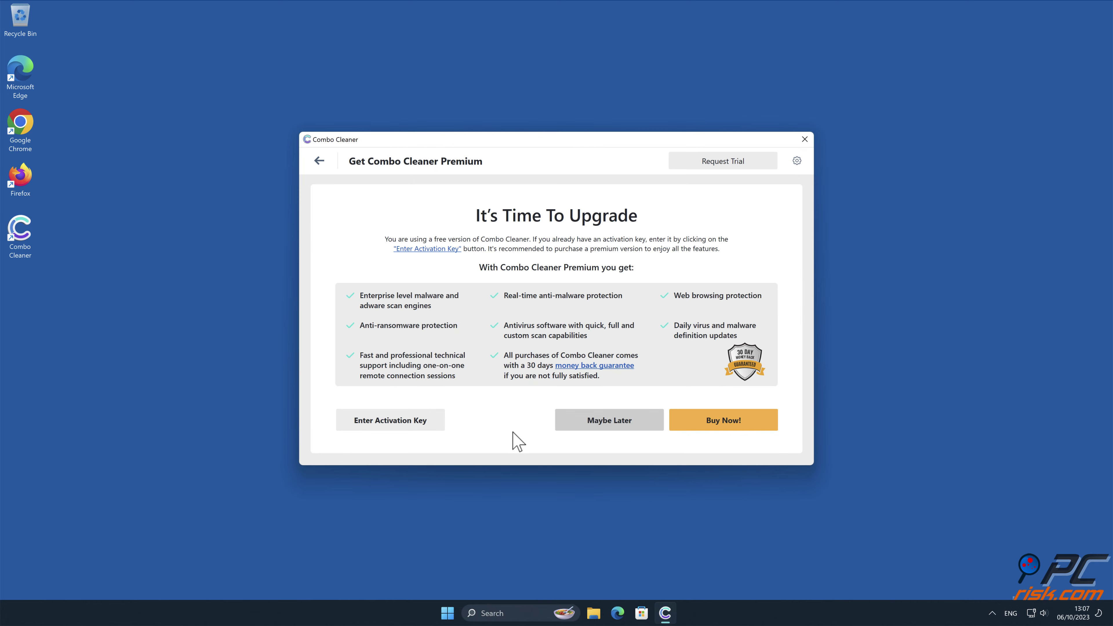
click(433, 425)
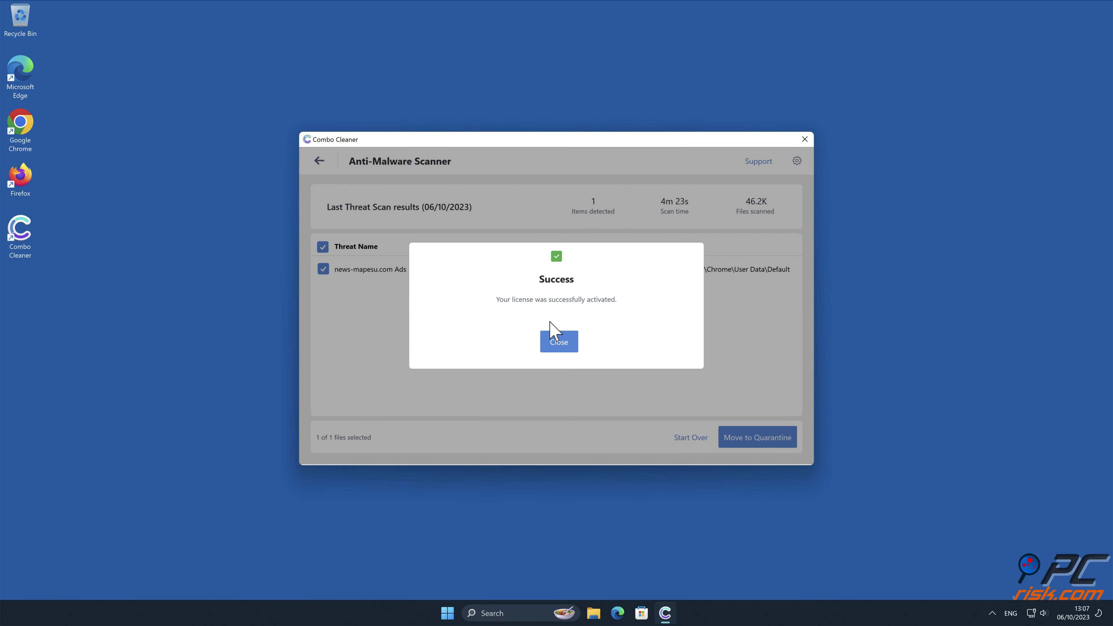
click(565, 344)
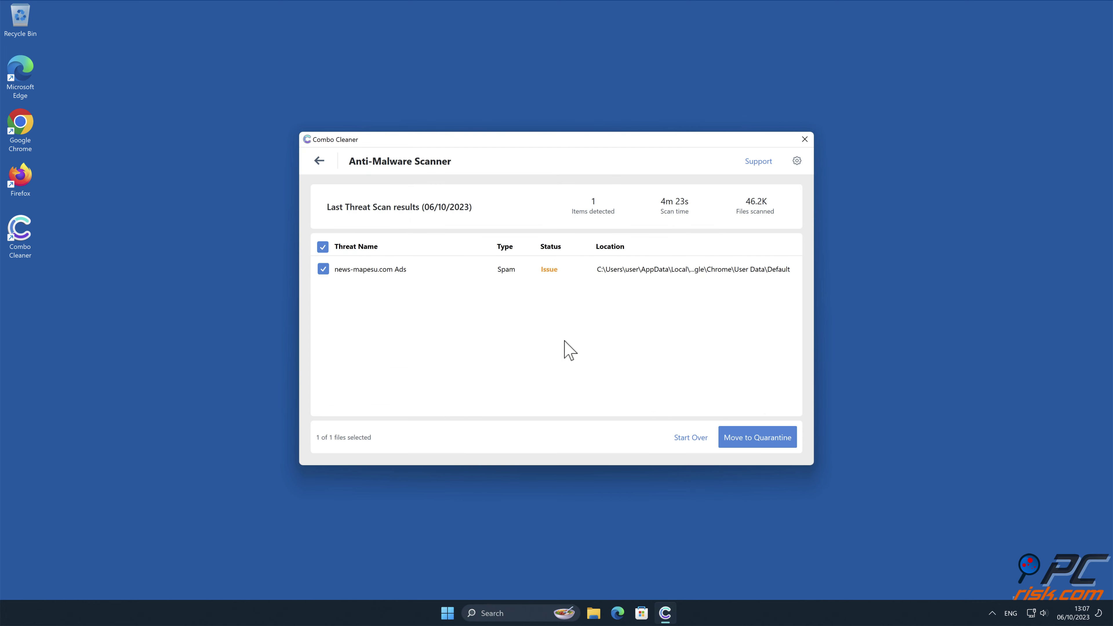
click(783, 438)
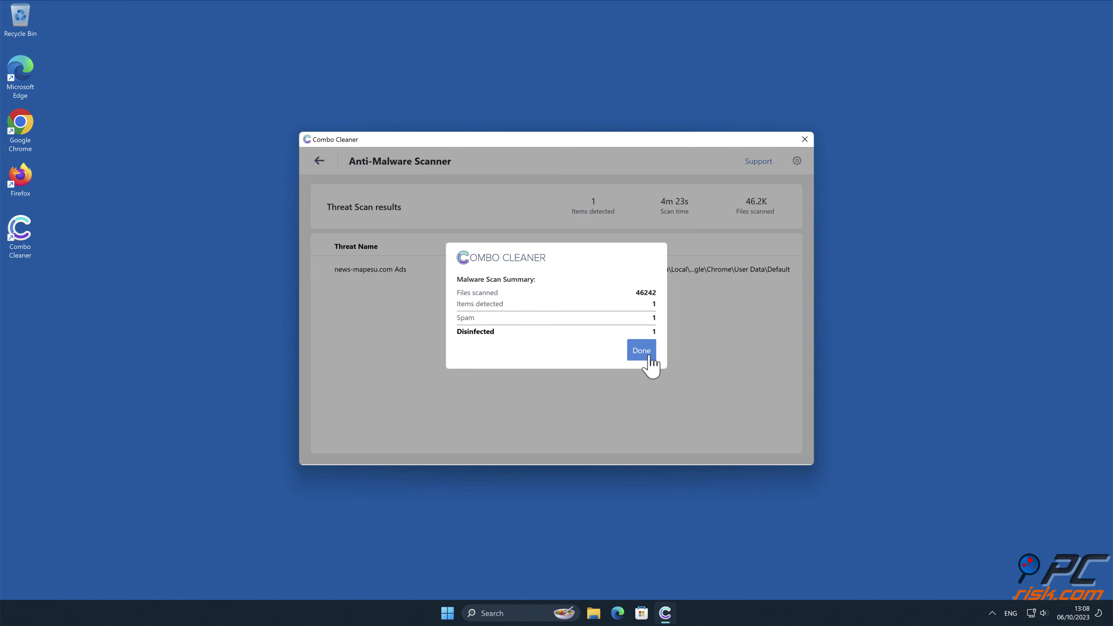
click(641, 351)
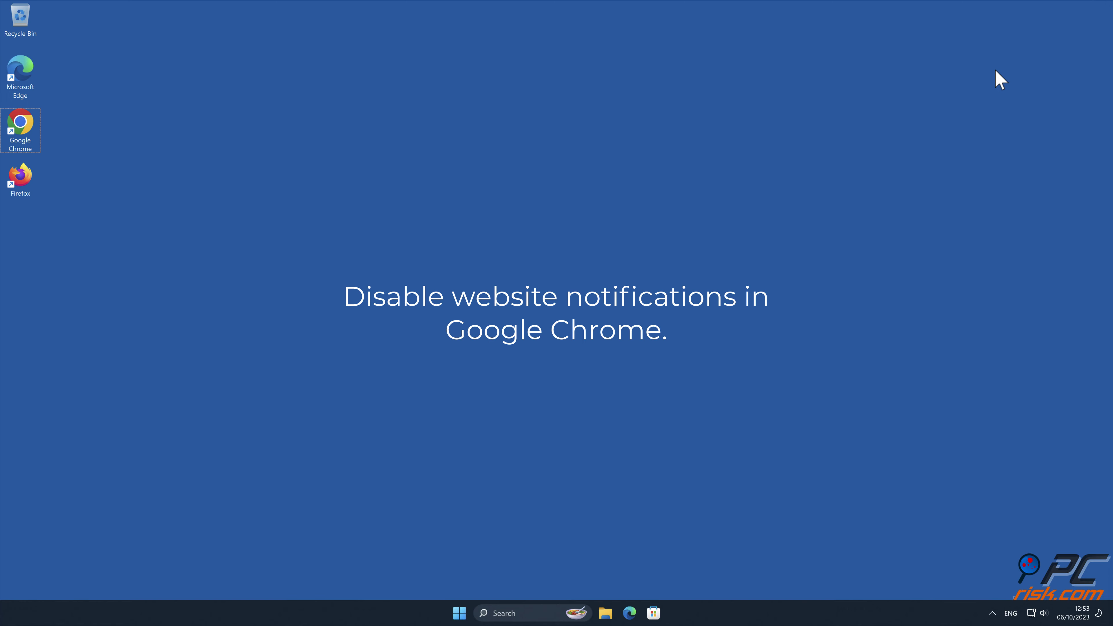
Step: Launch Chrome and bring up its Settings page
double_click(23, 129)
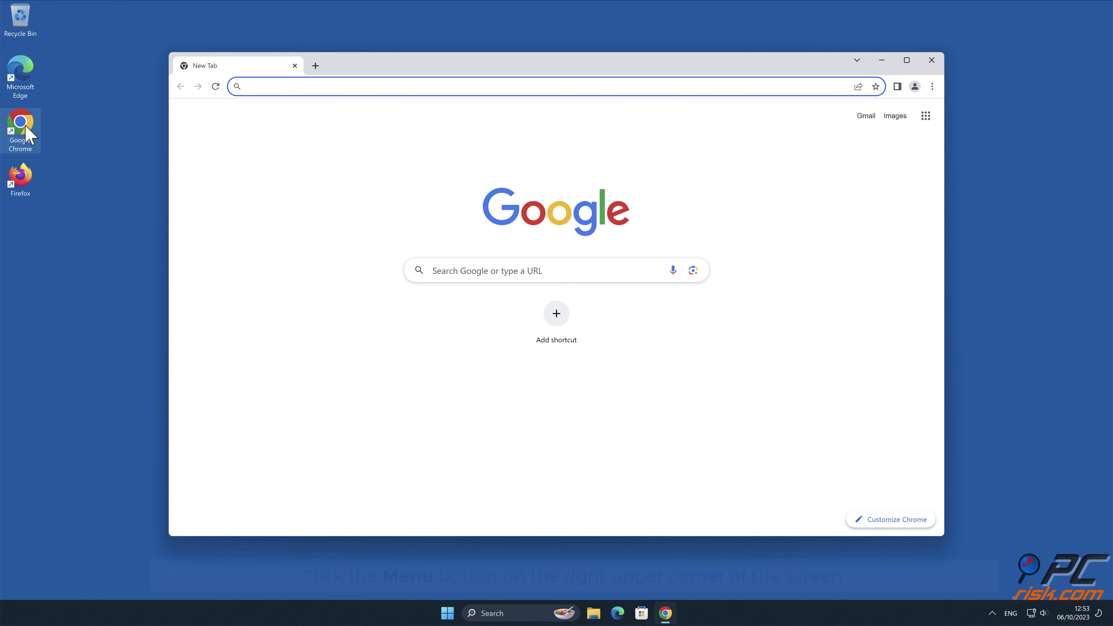
click(1021, 199)
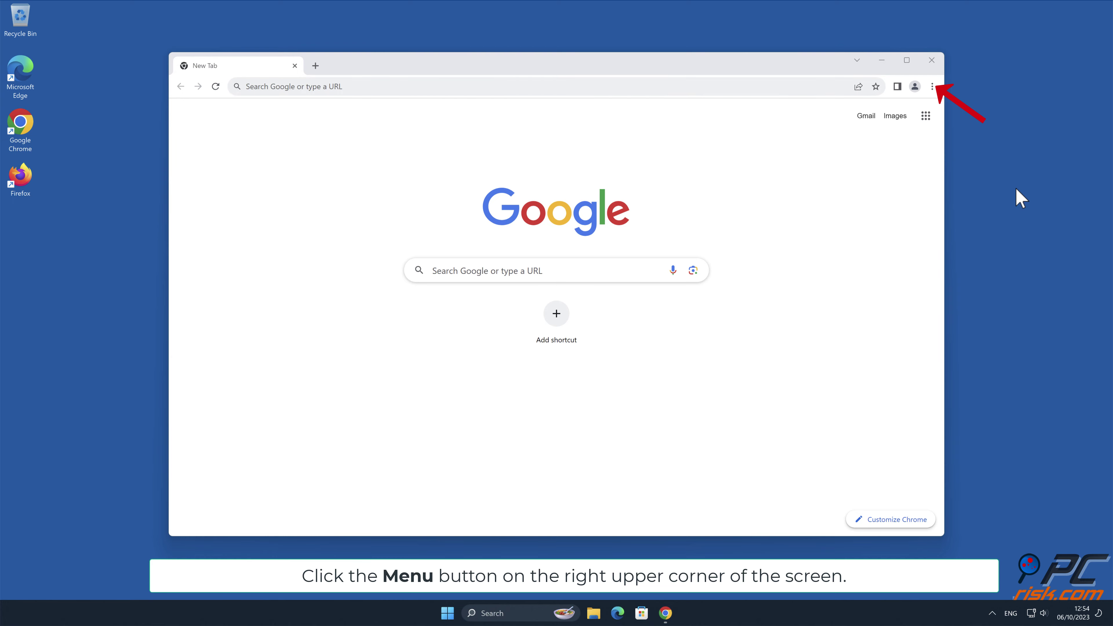
click(933, 87)
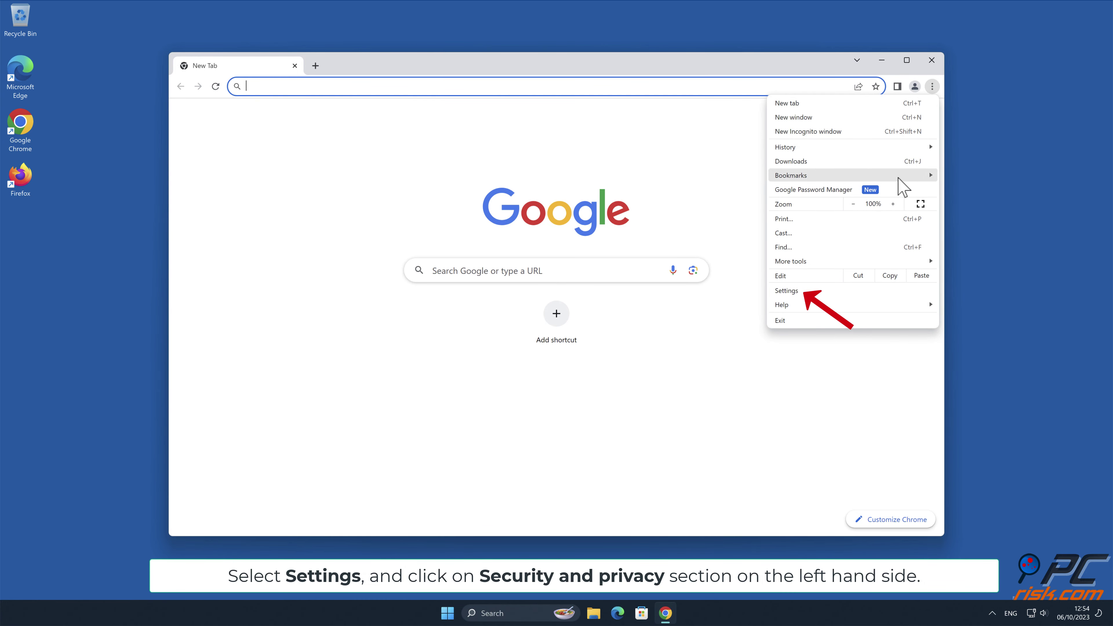
click(827, 290)
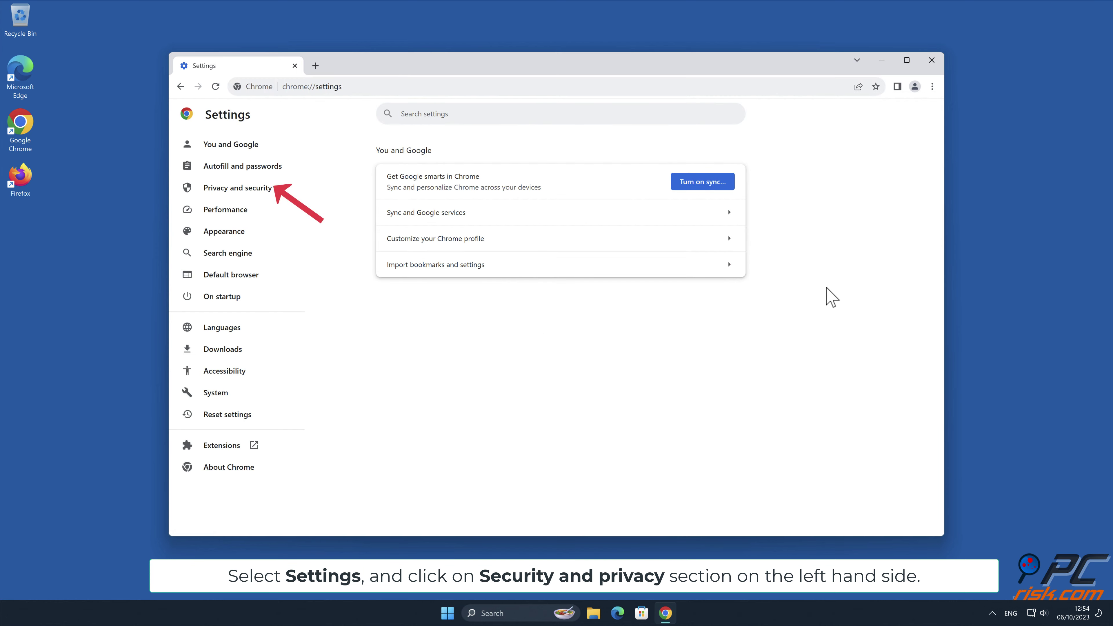
Step: Remove news-mapesu.com under Site settings > Notifications, then close Chrome
click(272, 193)
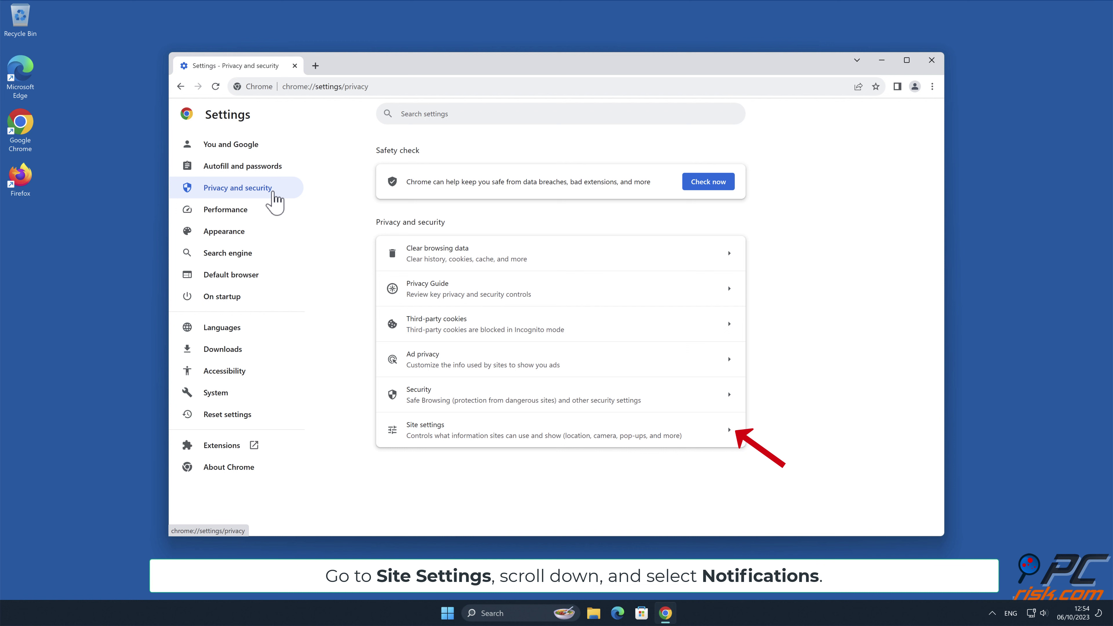
click(734, 441)
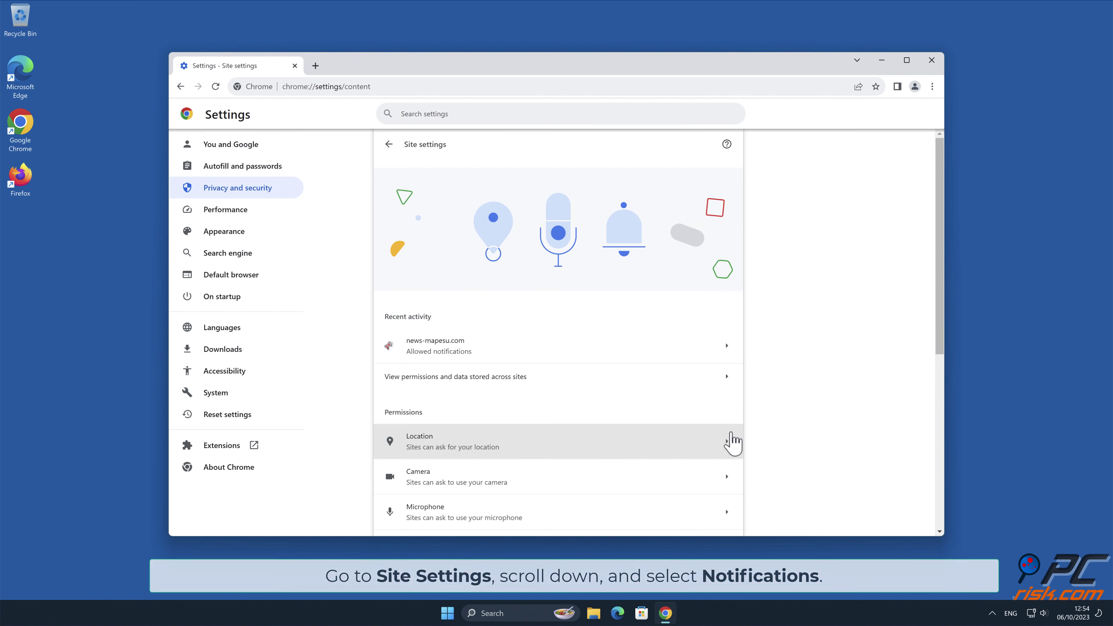
drag(942, 228, 943, 343)
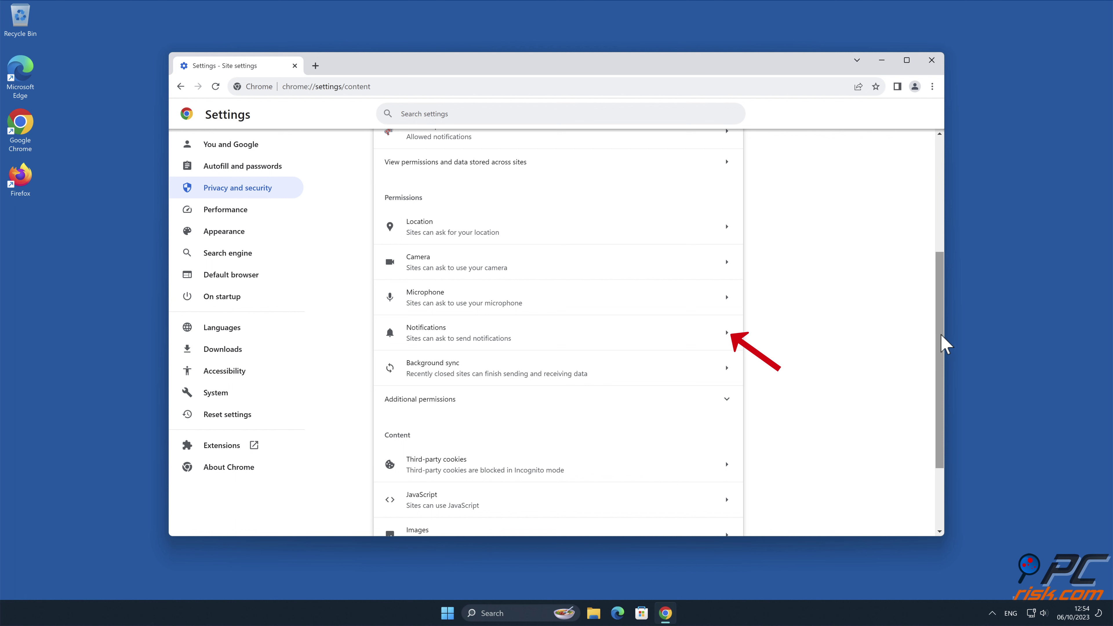
click(727, 336)
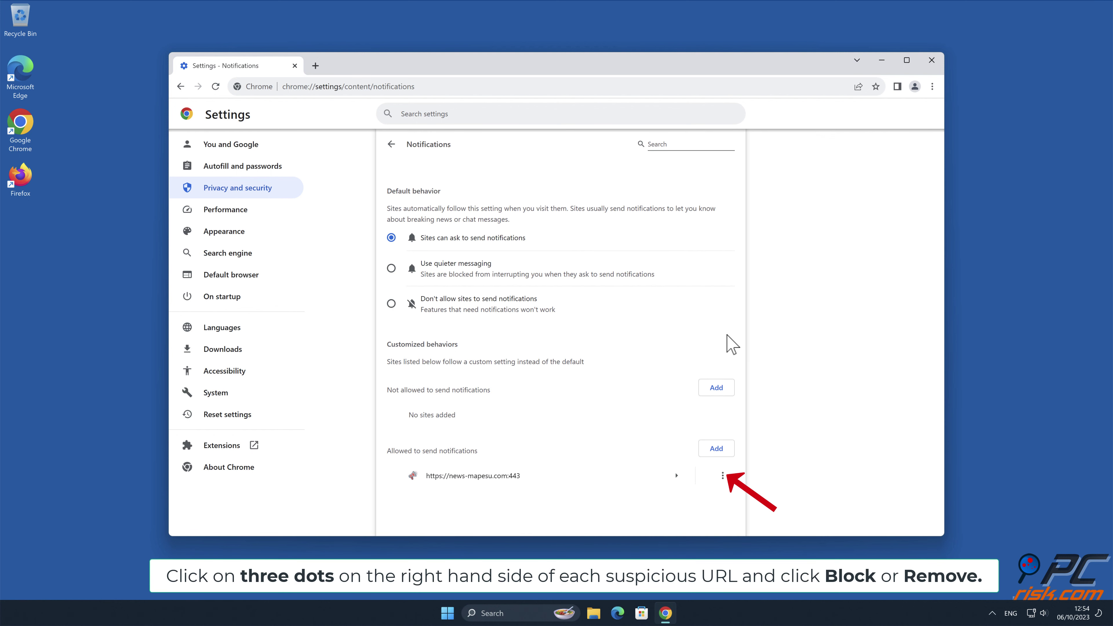
click(723, 476)
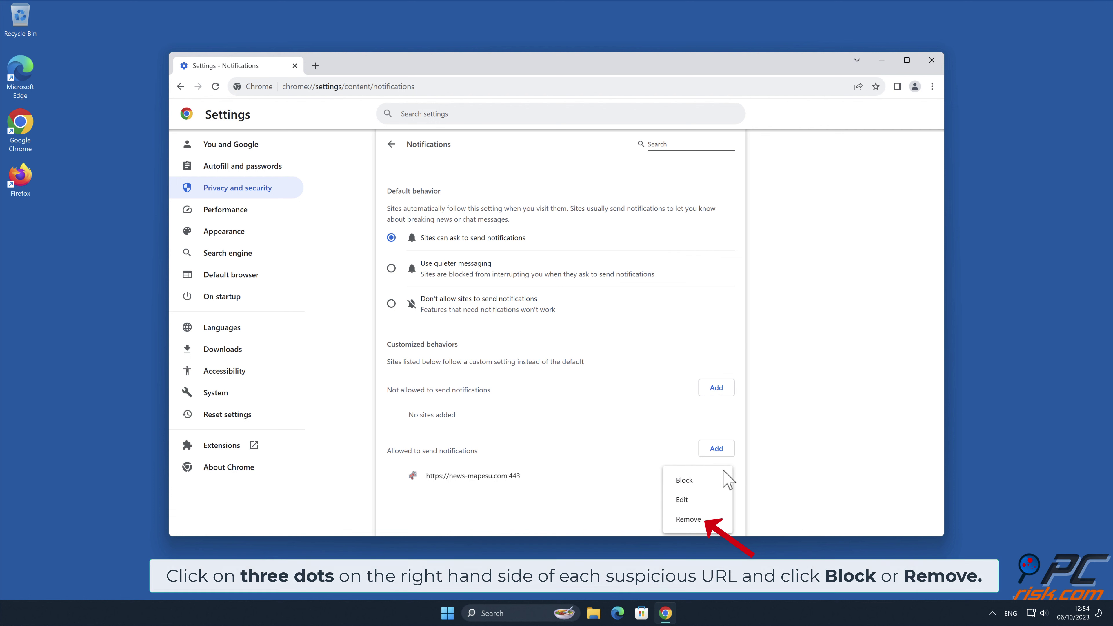
click(701, 521)
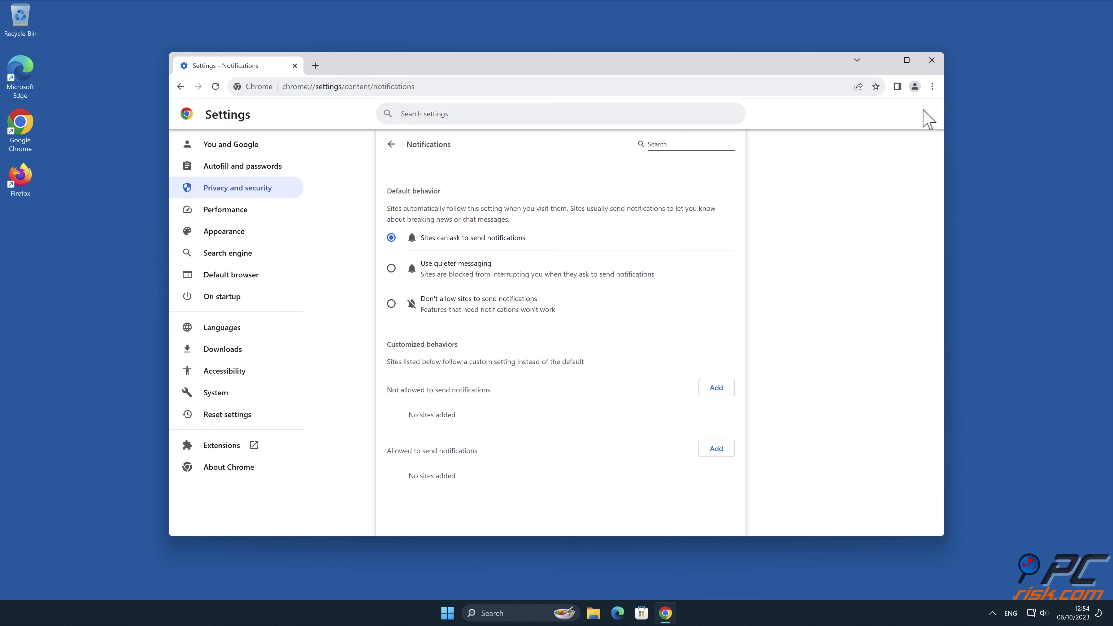
click(933, 65)
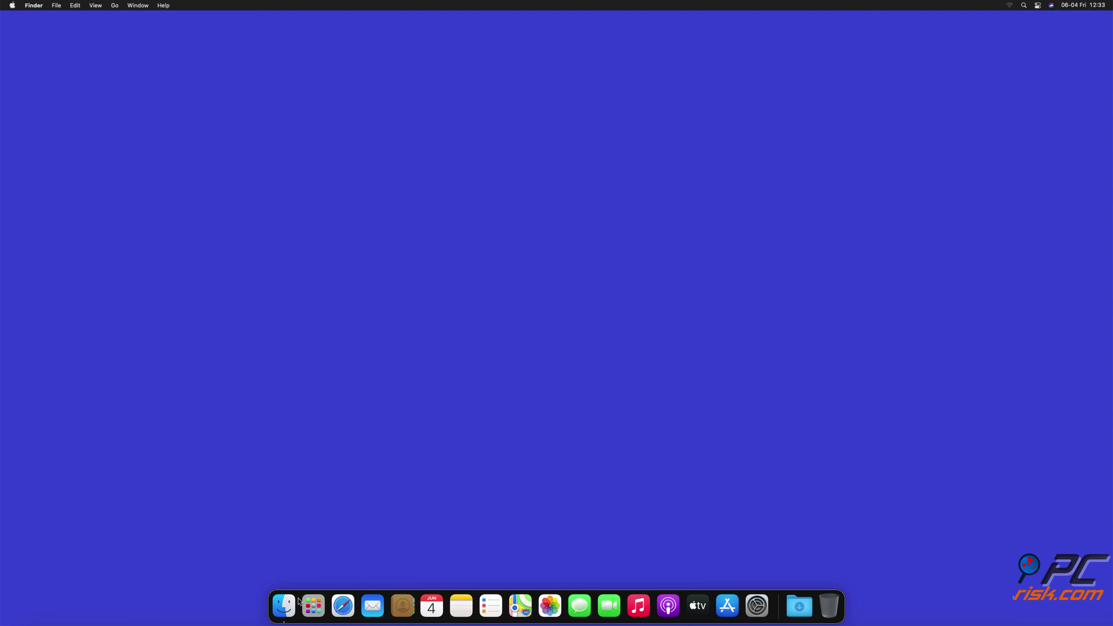
Step: In Safari's Websites > Notifications preferences, set thehugefeed.com to Deny
click(337, 612)
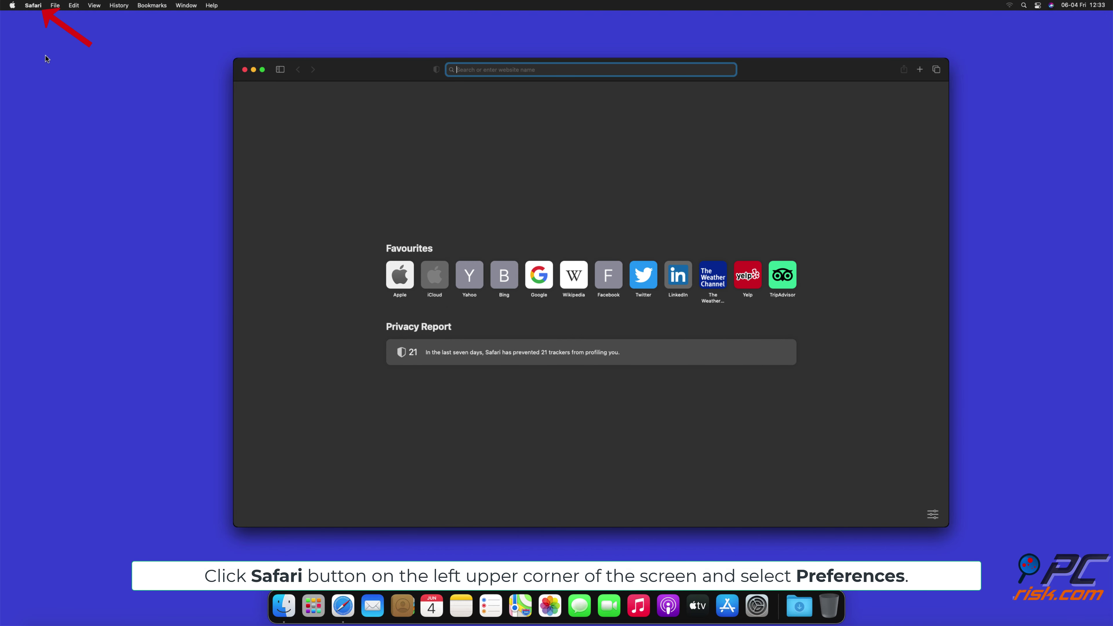
click(34, 6)
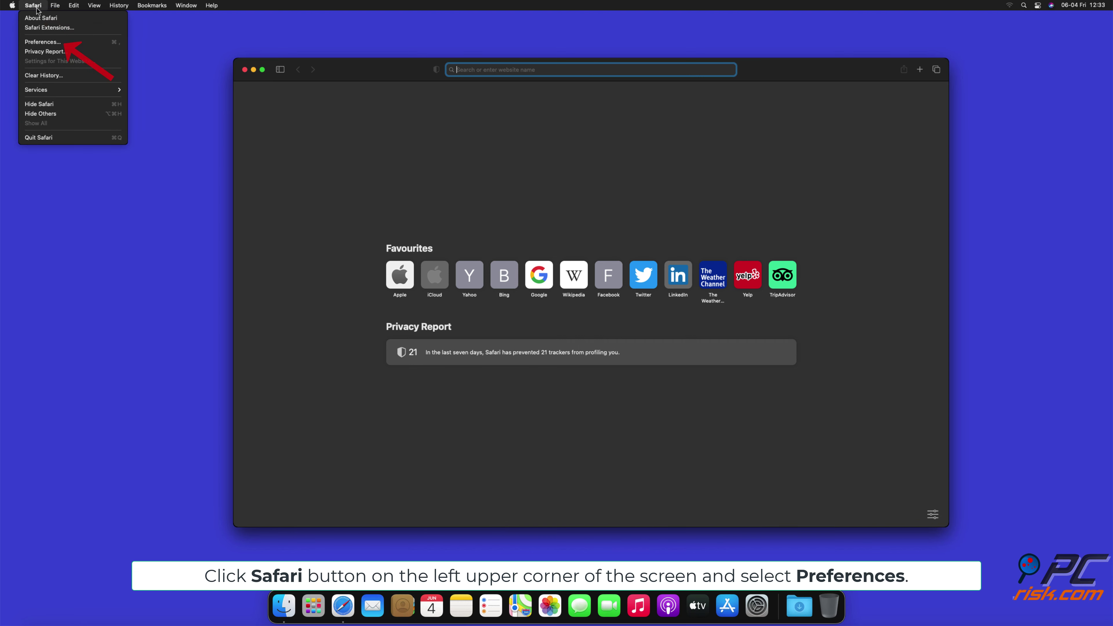
click(54, 42)
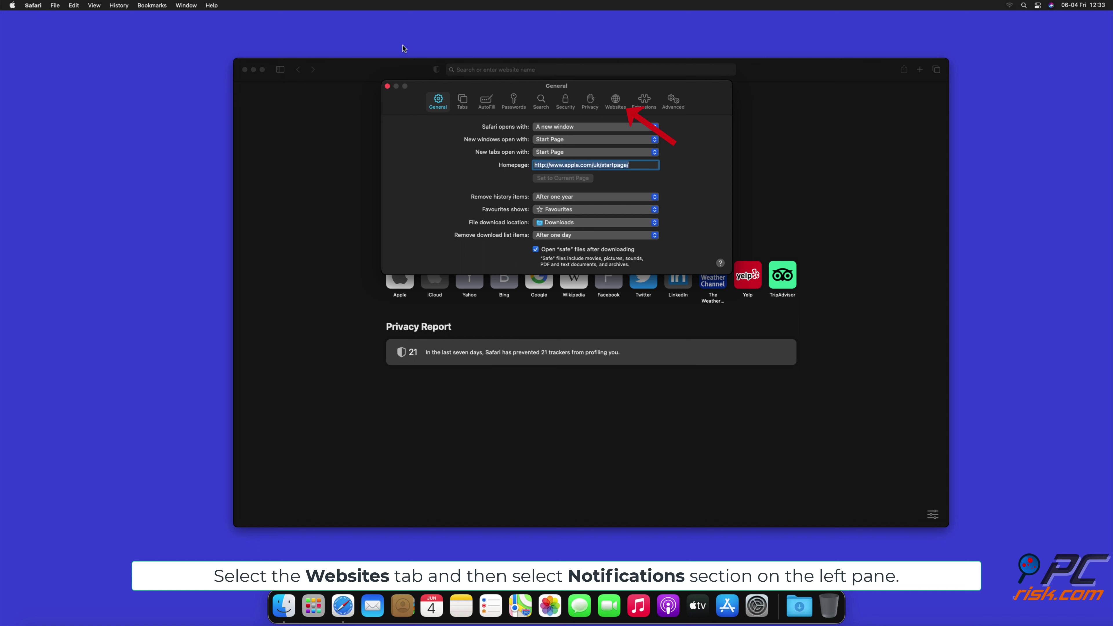
click(614, 101)
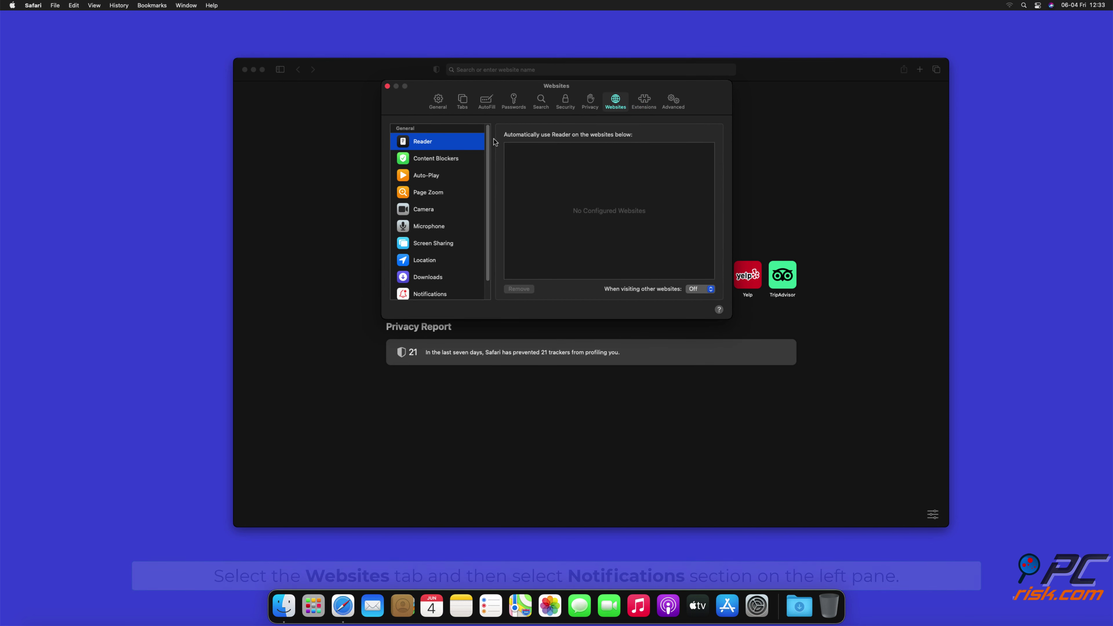
drag(492, 145, 489, 176)
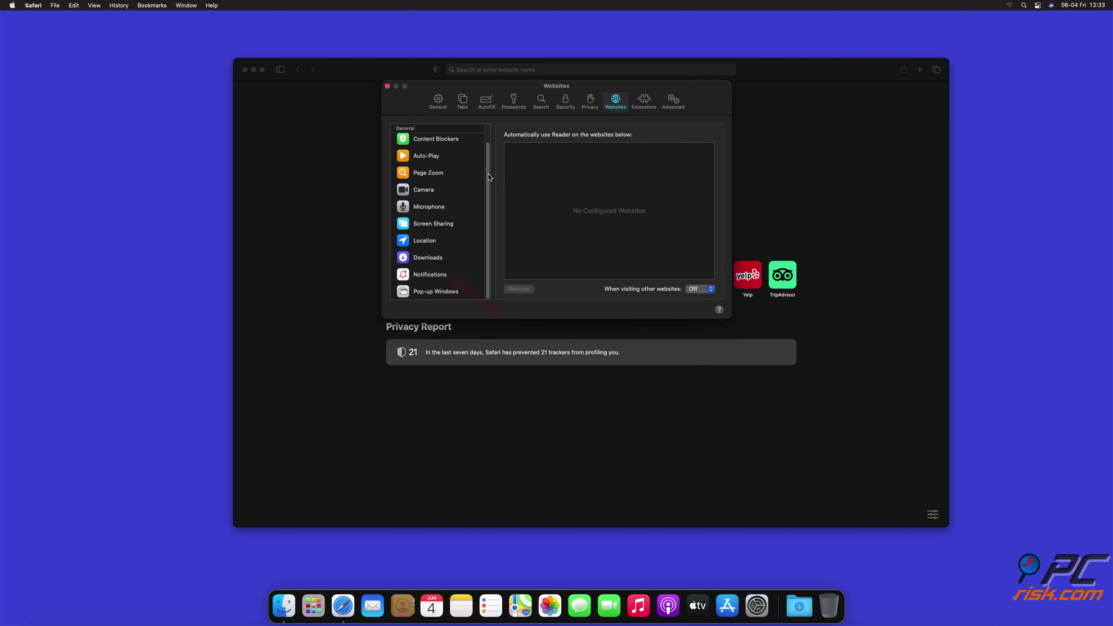
click(430, 275)
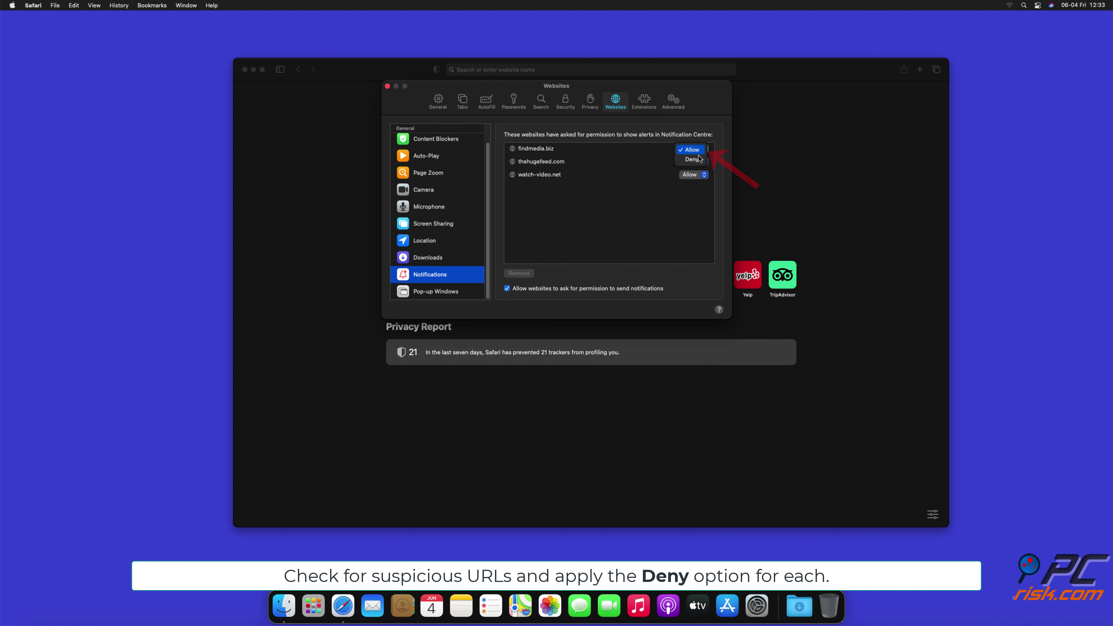
click(703, 161)
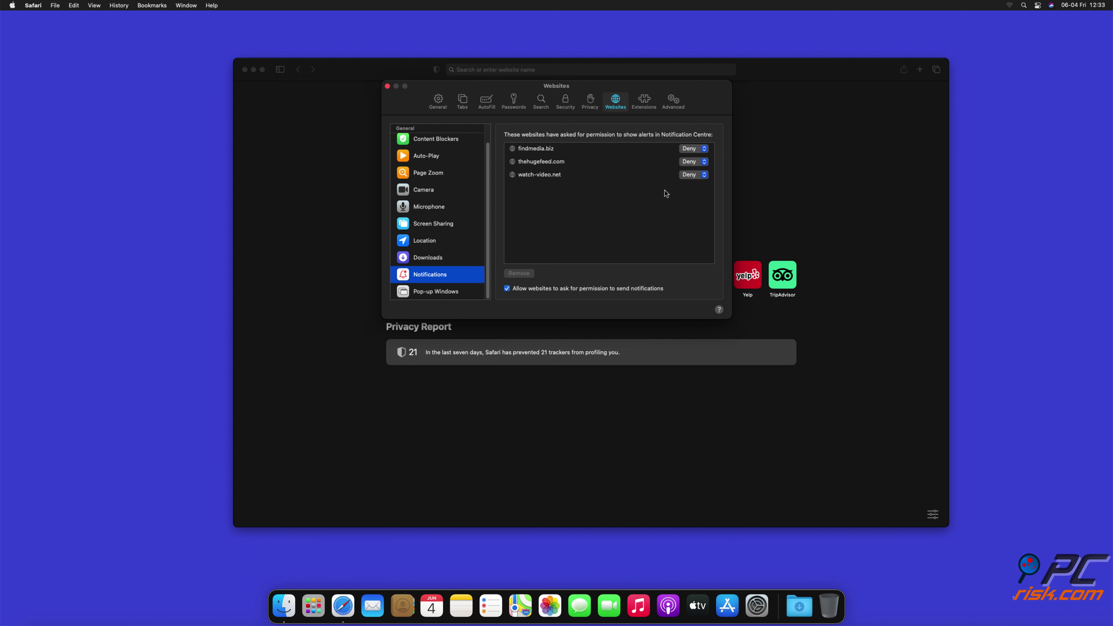
Step: Close Safari, launch Microsoft Edge, and go to its Settings page
click(388, 87)
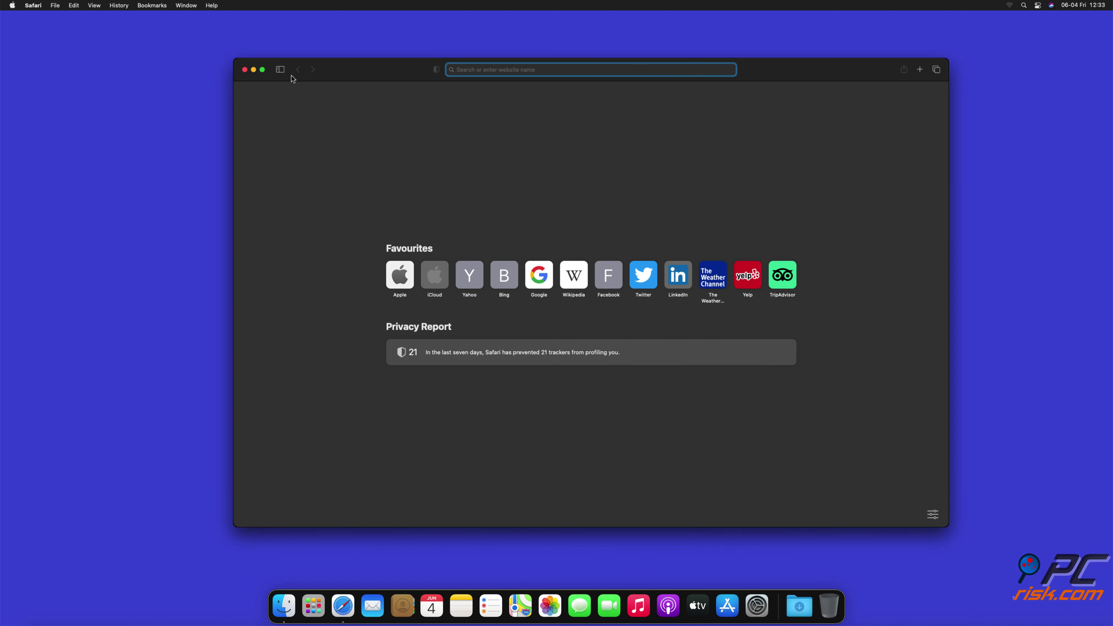
click(244, 70)
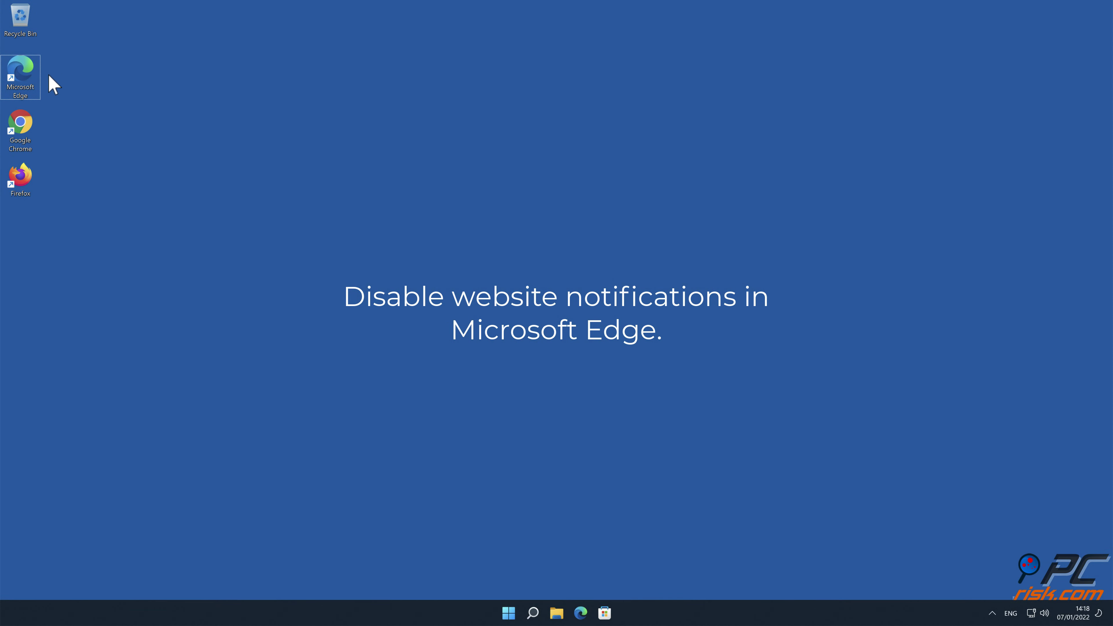
double_click(25, 77)
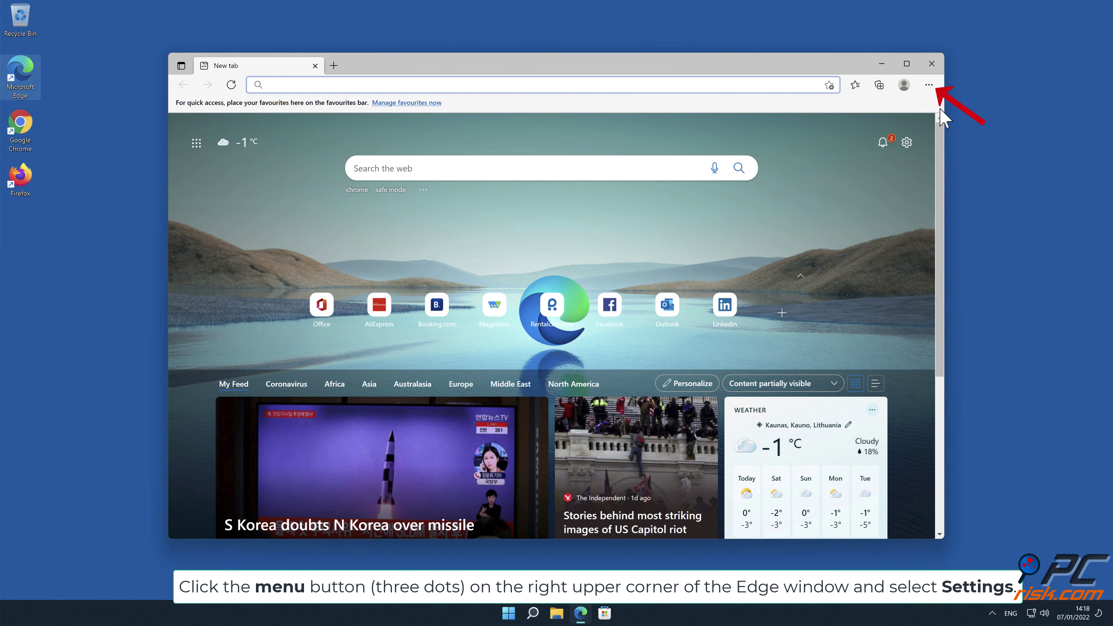
click(929, 85)
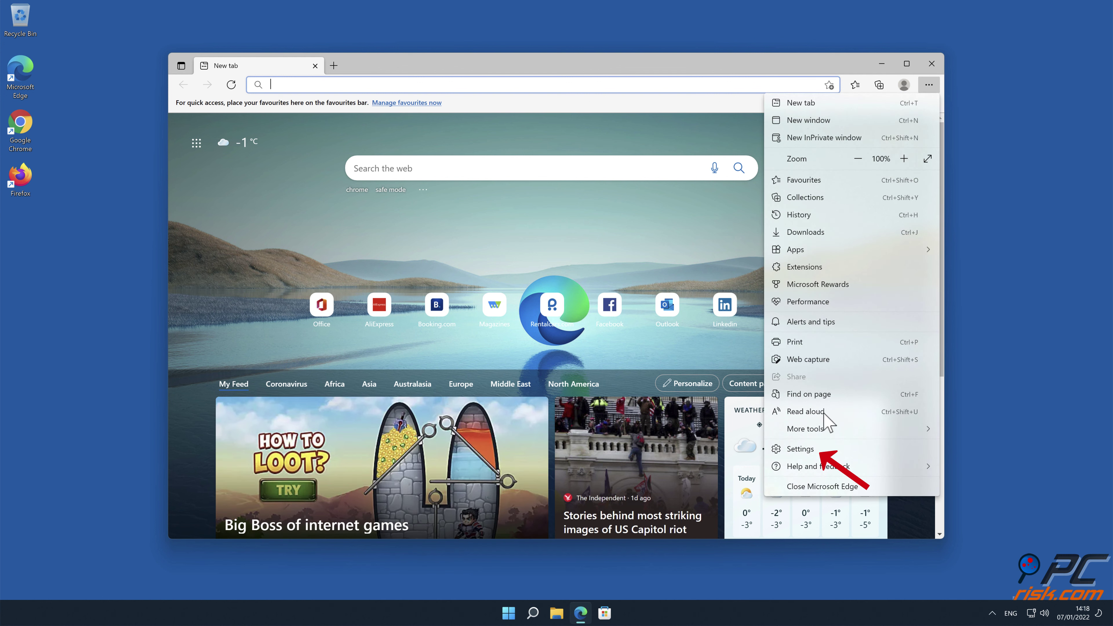
click(831, 450)
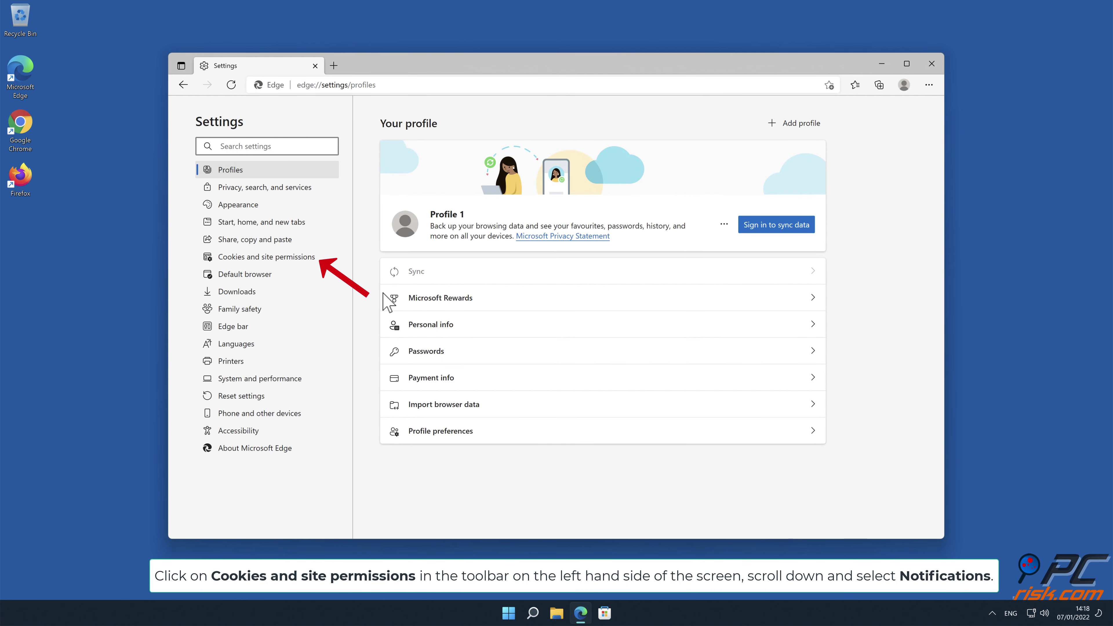
Step: Go to Cookies and site permissions > All permissions > Notifications in Edge settings
click(306, 263)
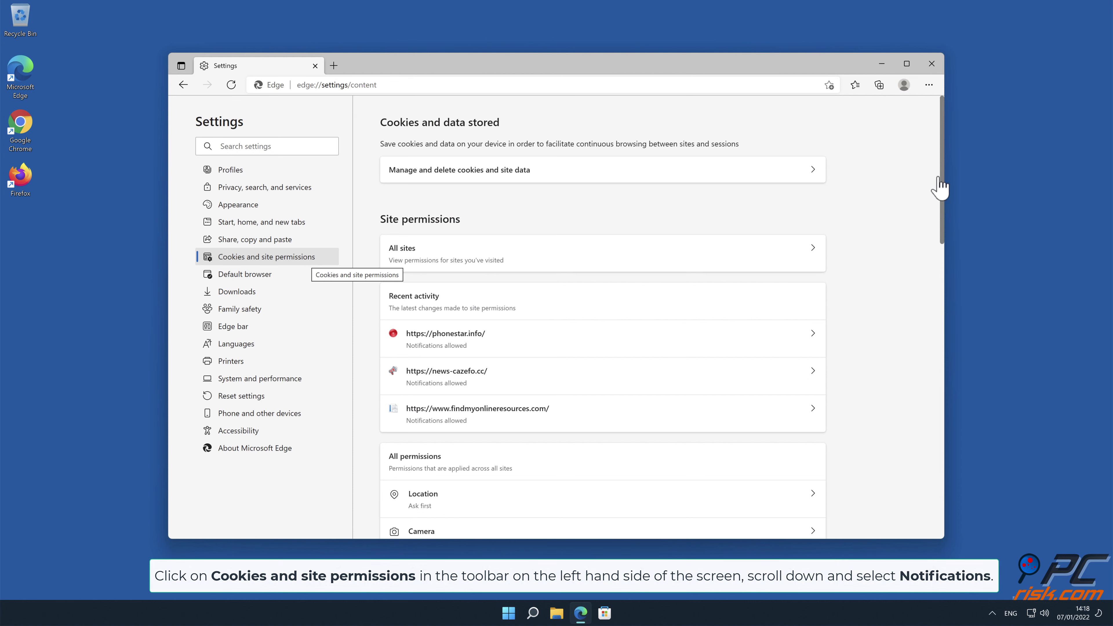
drag(942, 175, 945, 289)
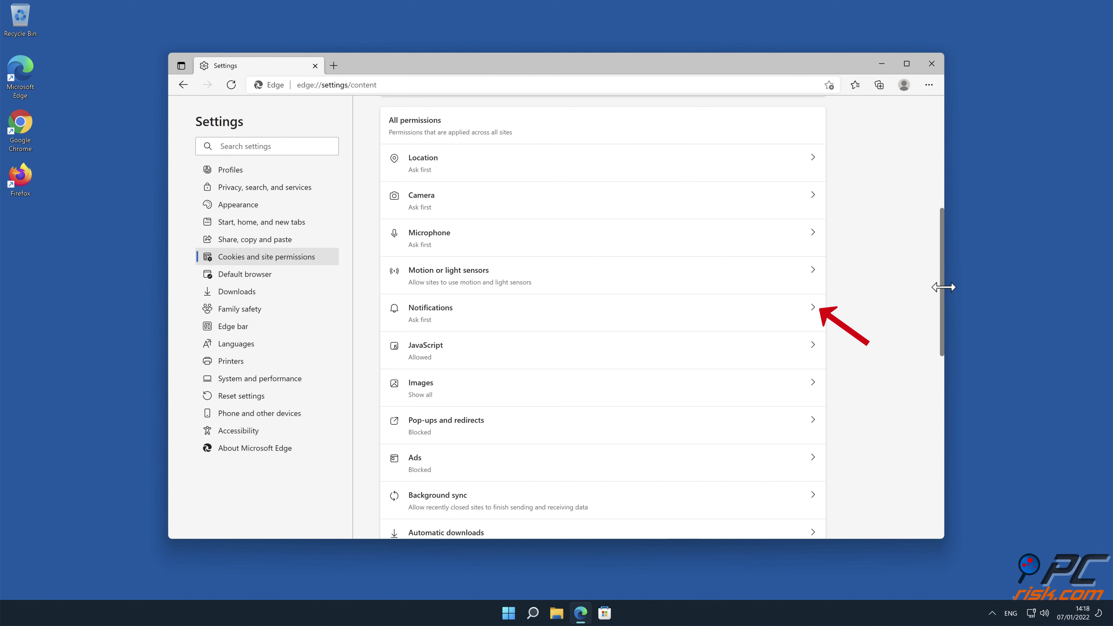
click(810, 310)
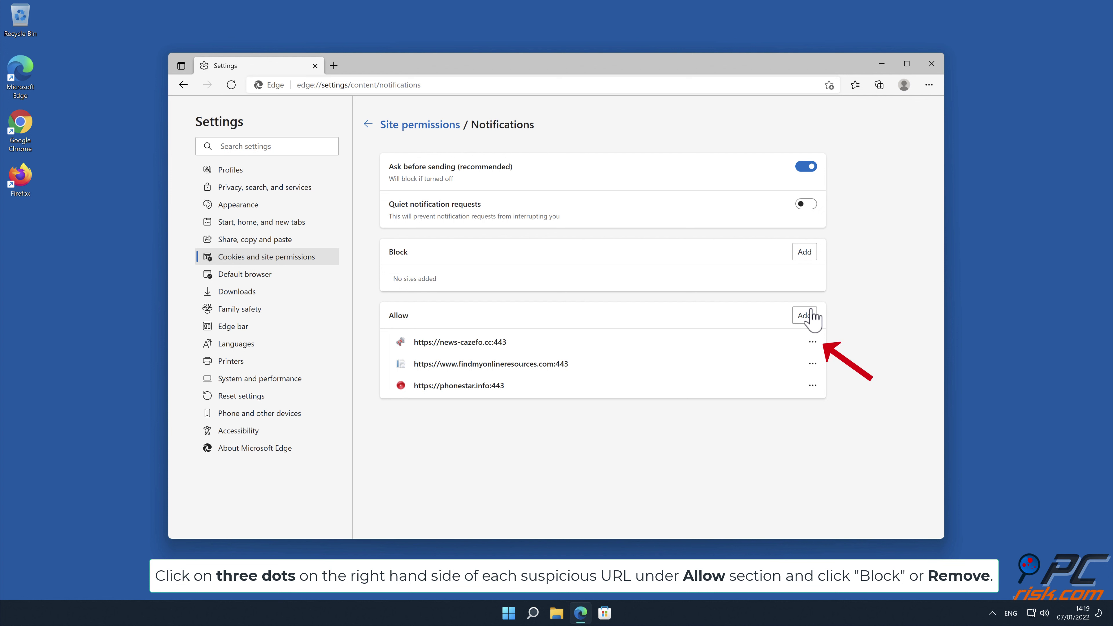
Step: Remove news-cazefo.cc, findmyonlineresources.com and phonestar.info from allowed notifications, then close Edge
click(812, 342)
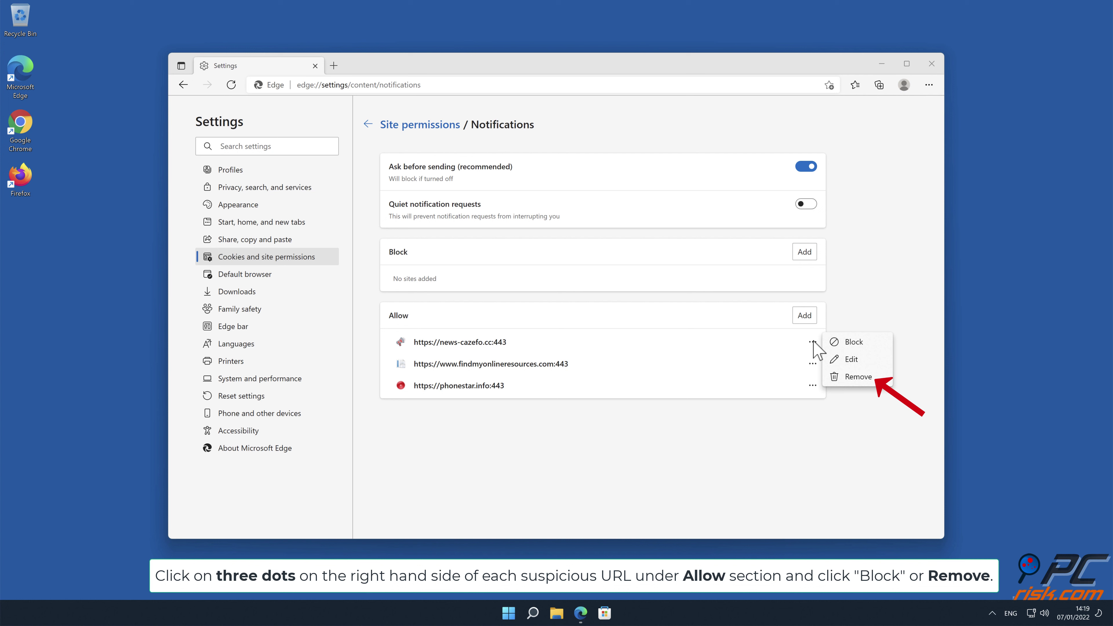
click(859, 378)
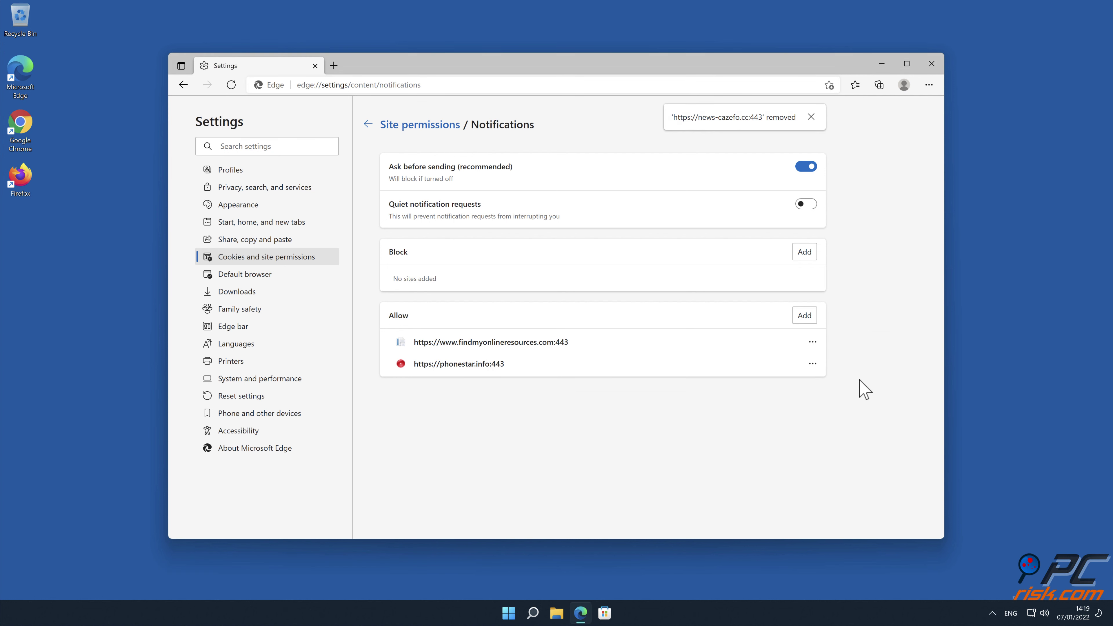
click(812, 342)
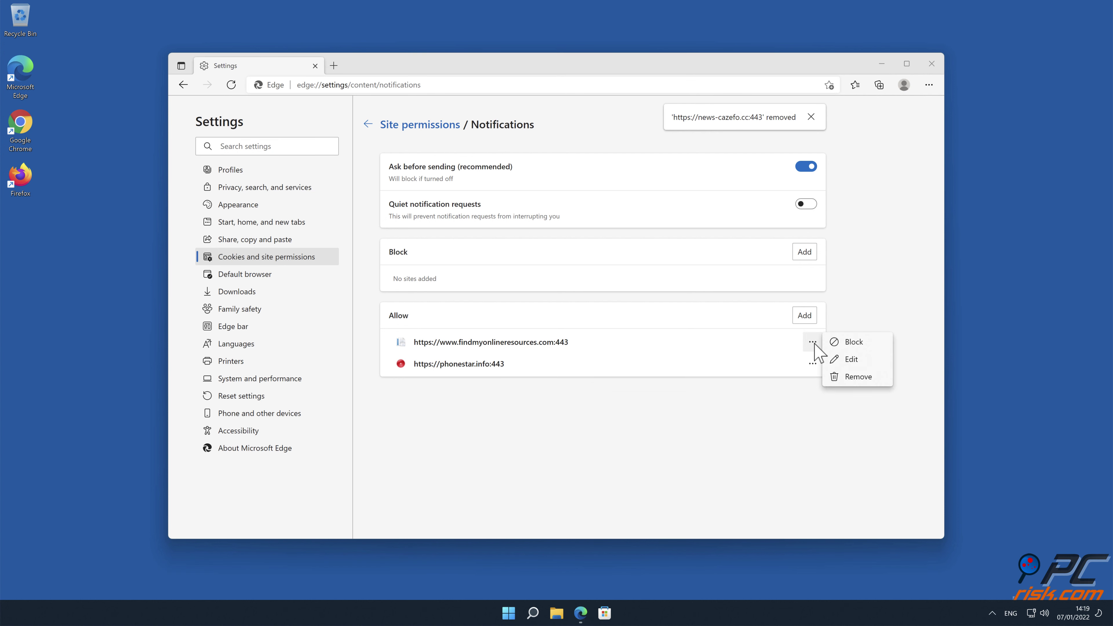
click(859, 377)
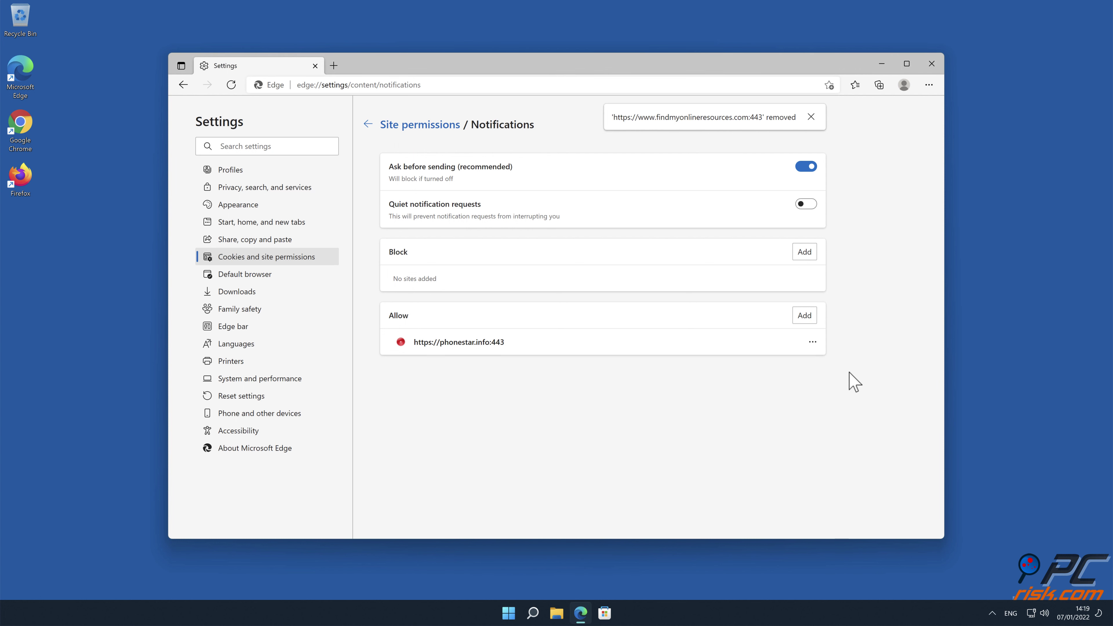
click(812, 342)
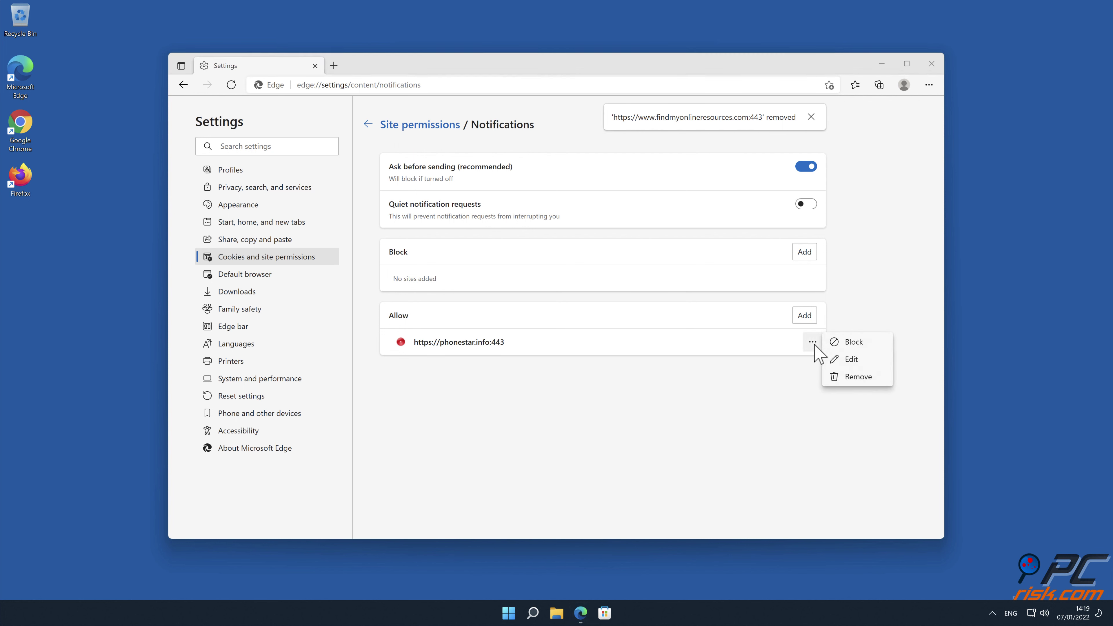
click(855, 380)
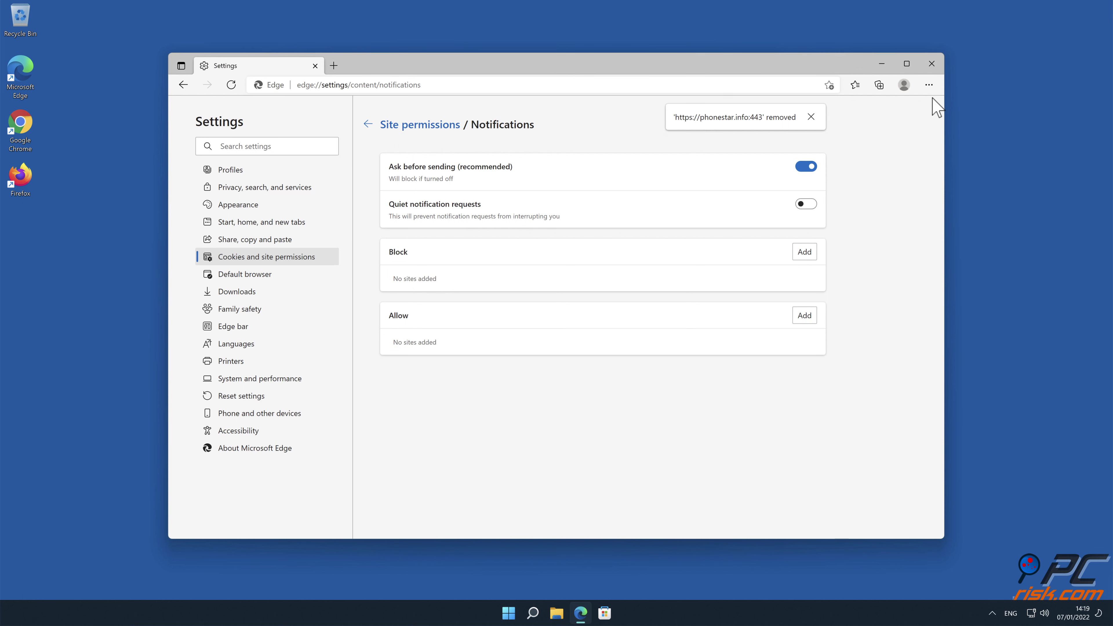
click(931, 63)
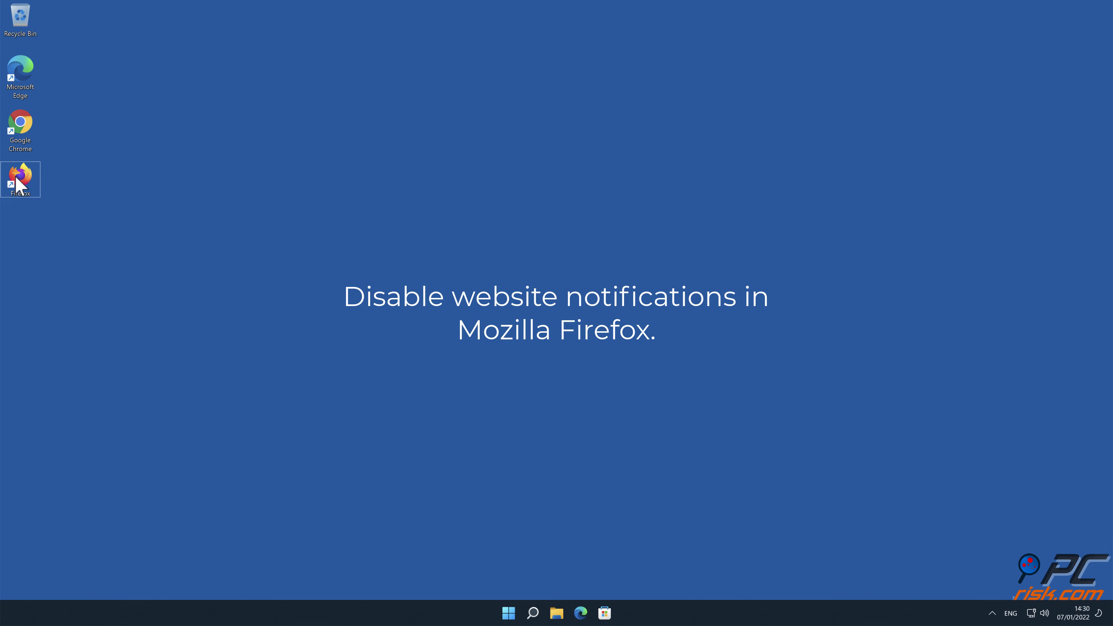
Step: Launch Firefox from the desktop shortcut and go to its Settings (about:preferences)
double_click(17, 178)
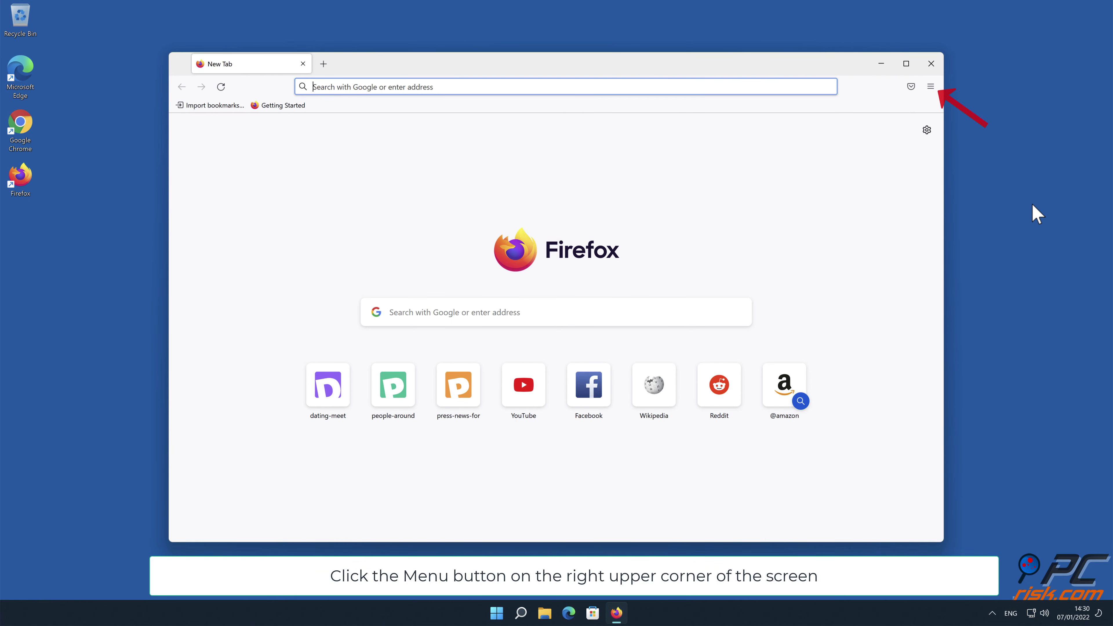
click(930, 88)
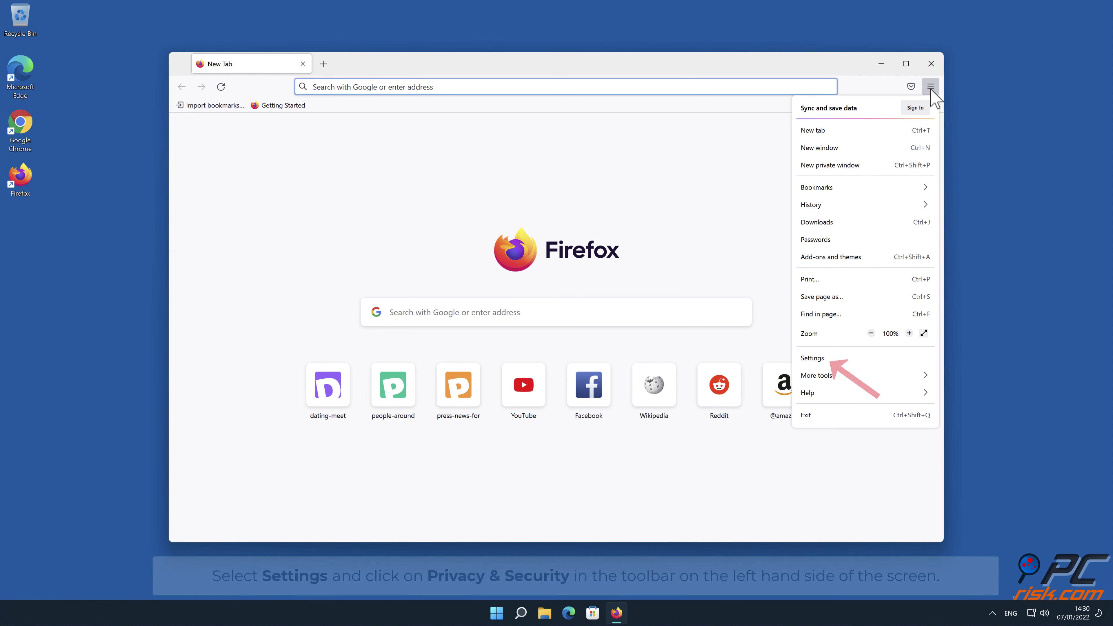
click(870, 358)
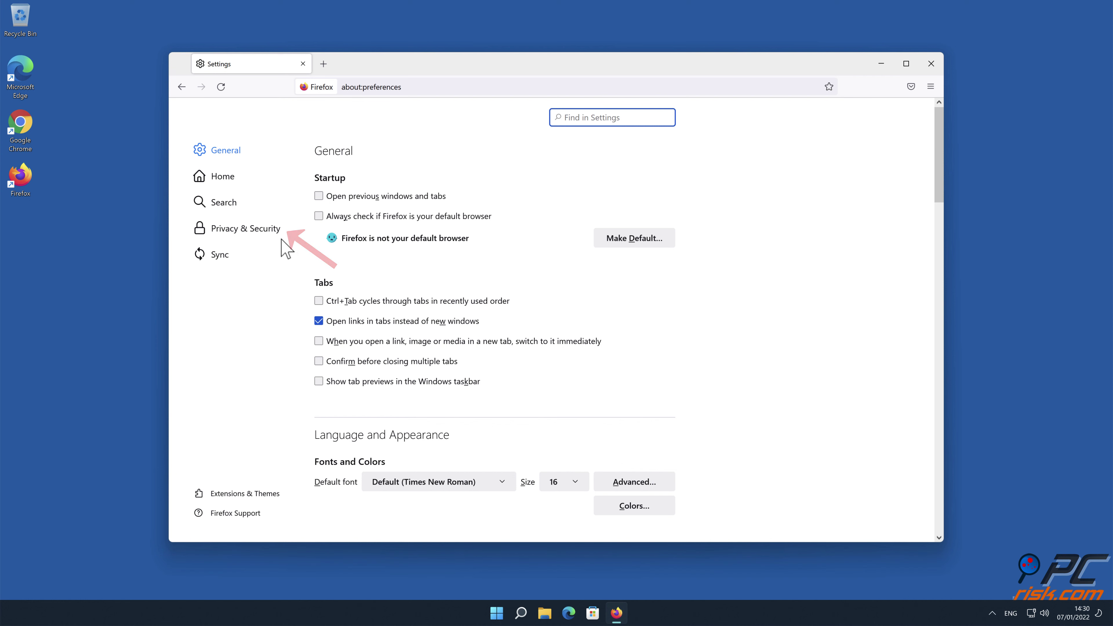
Step: Bring up Firefox's Notification Permissions list from Privacy & Security, showing the three allowed sites
click(261, 228)
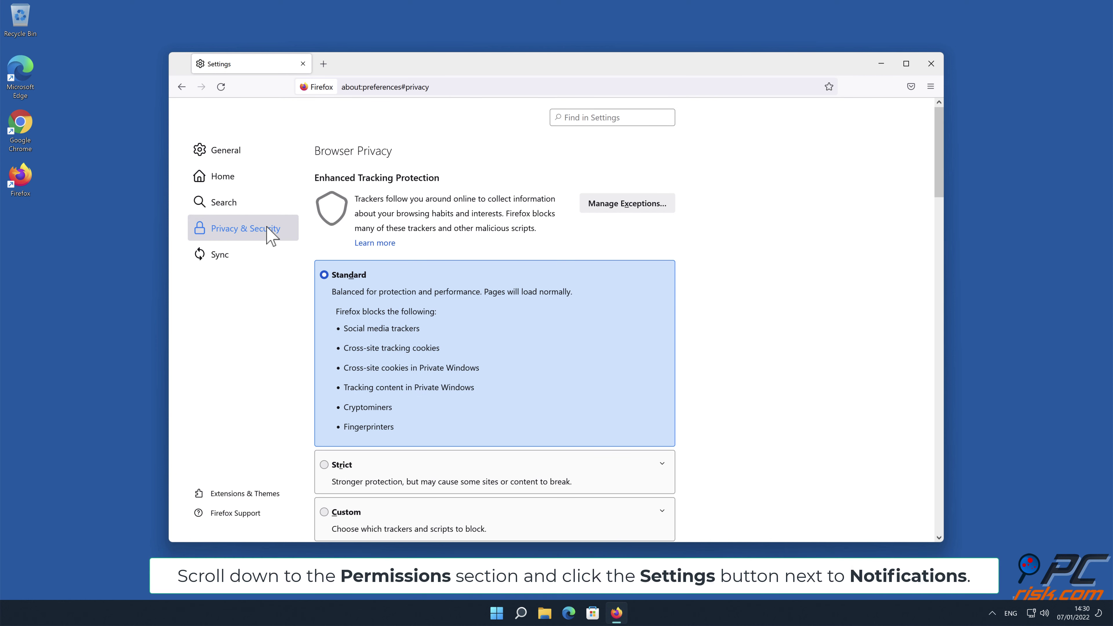
drag(936, 142, 938, 355)
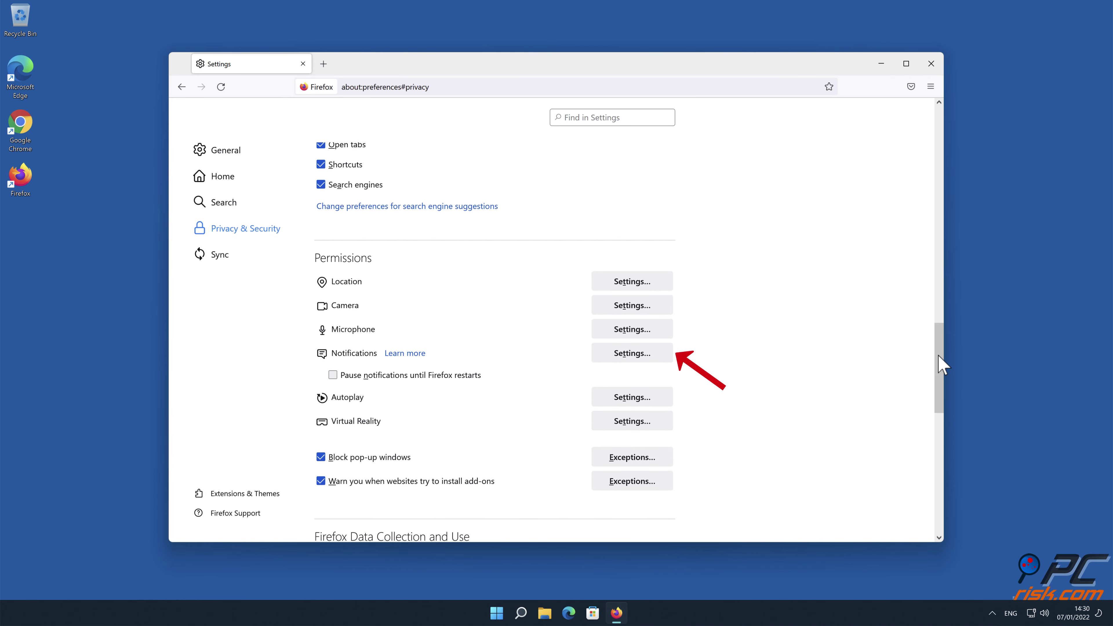
click(663, 354)
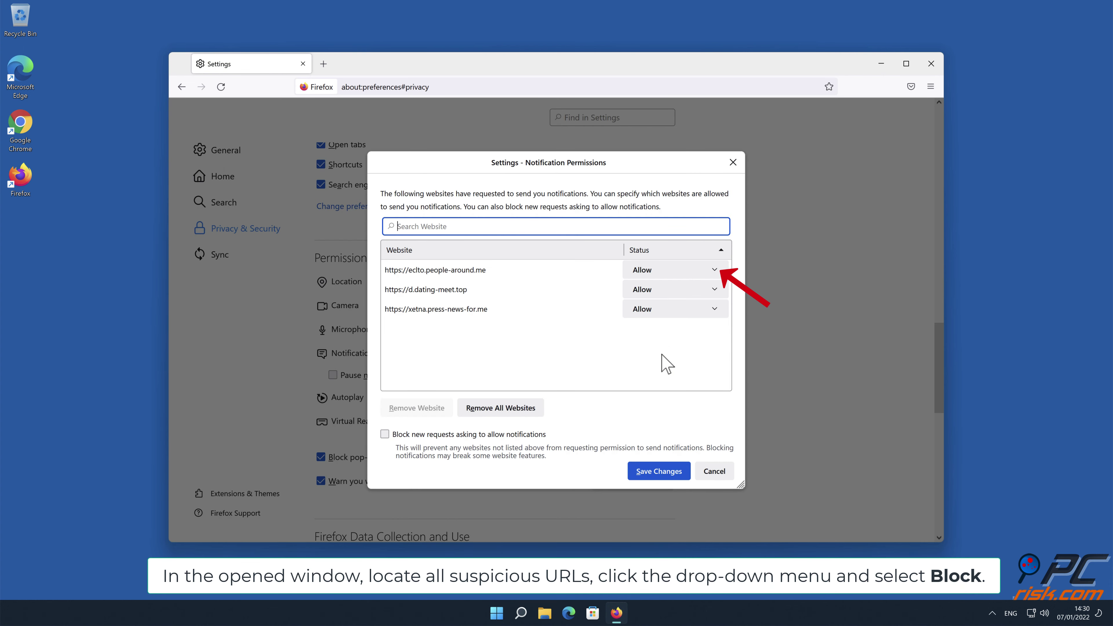
Step: Set eclto.people-around.me, d.dating-meet.top and xetna.press-news-for.me to Block and save the changes
click(712, 271)
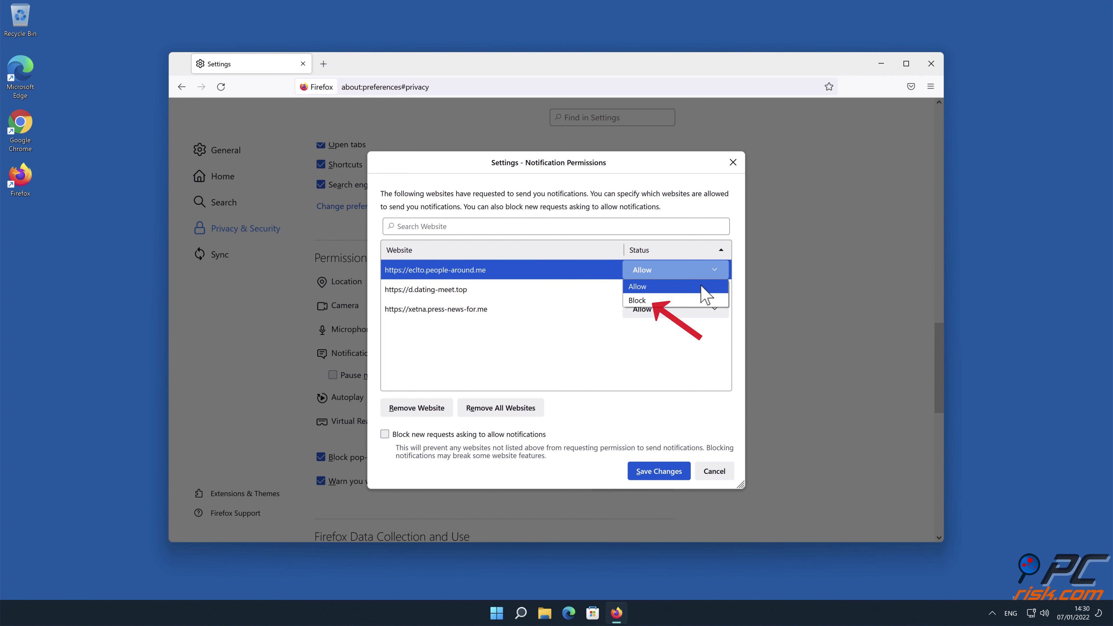
click(696, 301)
click(716, 292)
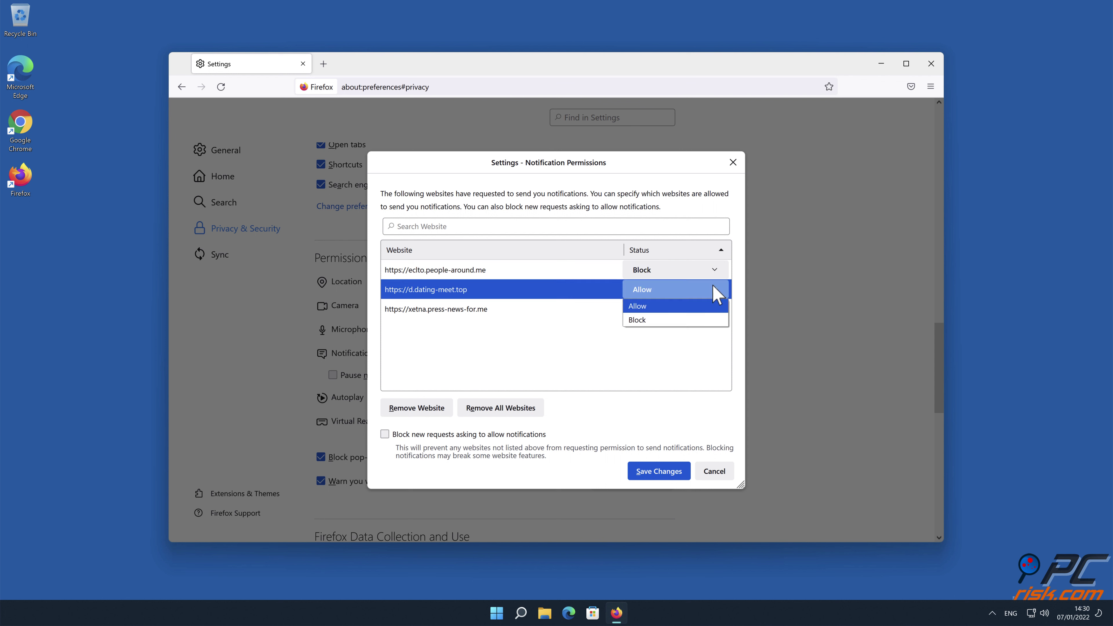
click(691, 320)
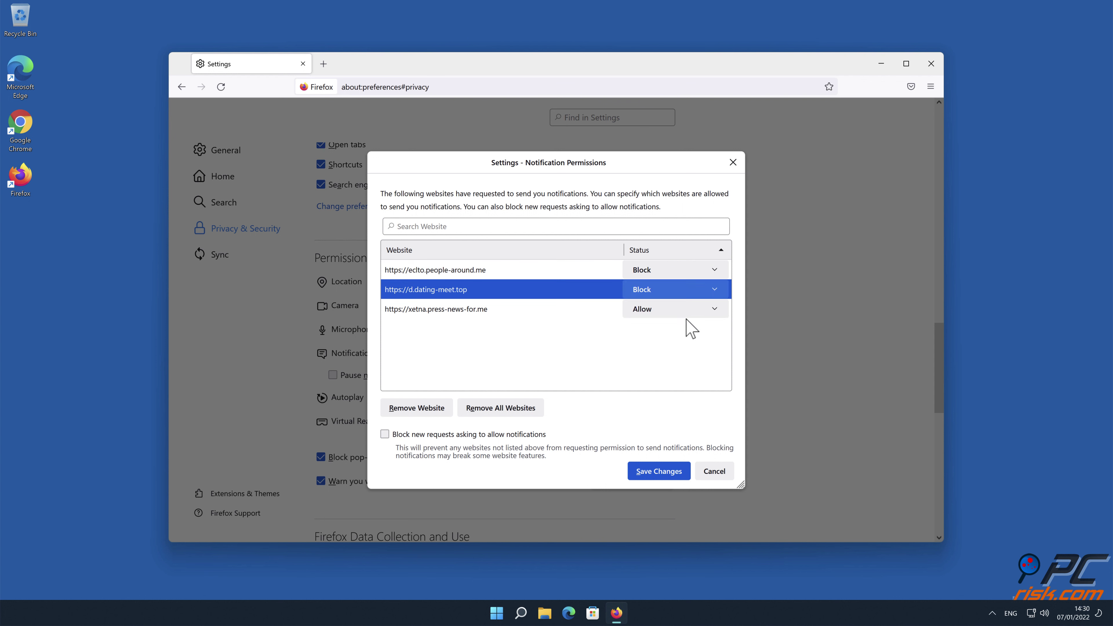
click(716, 311)
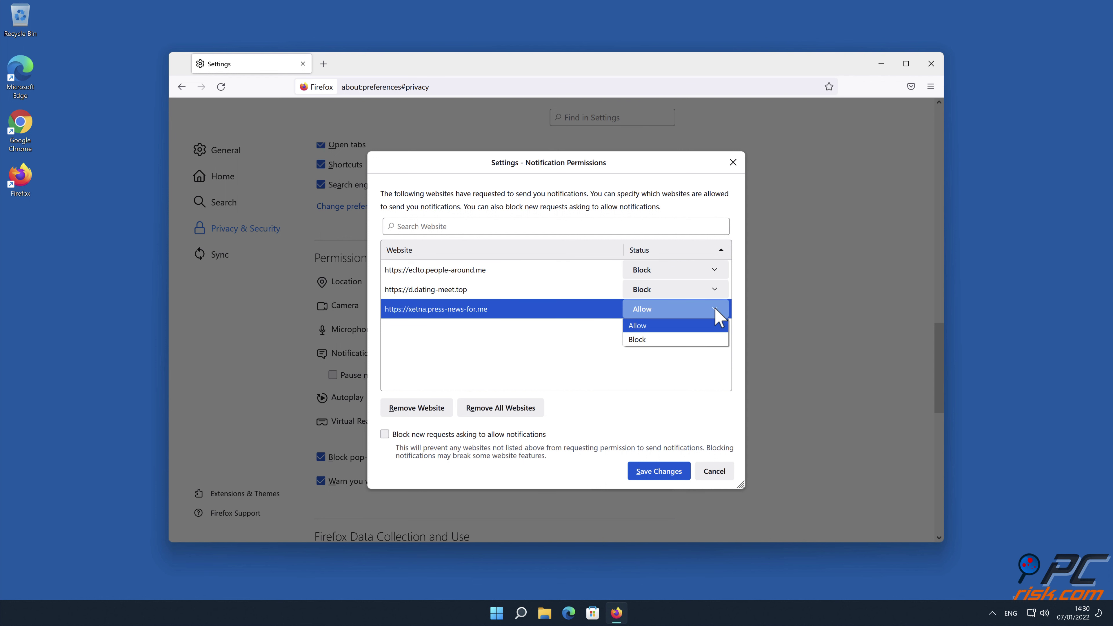
click(700, 339)
click(658, 471)
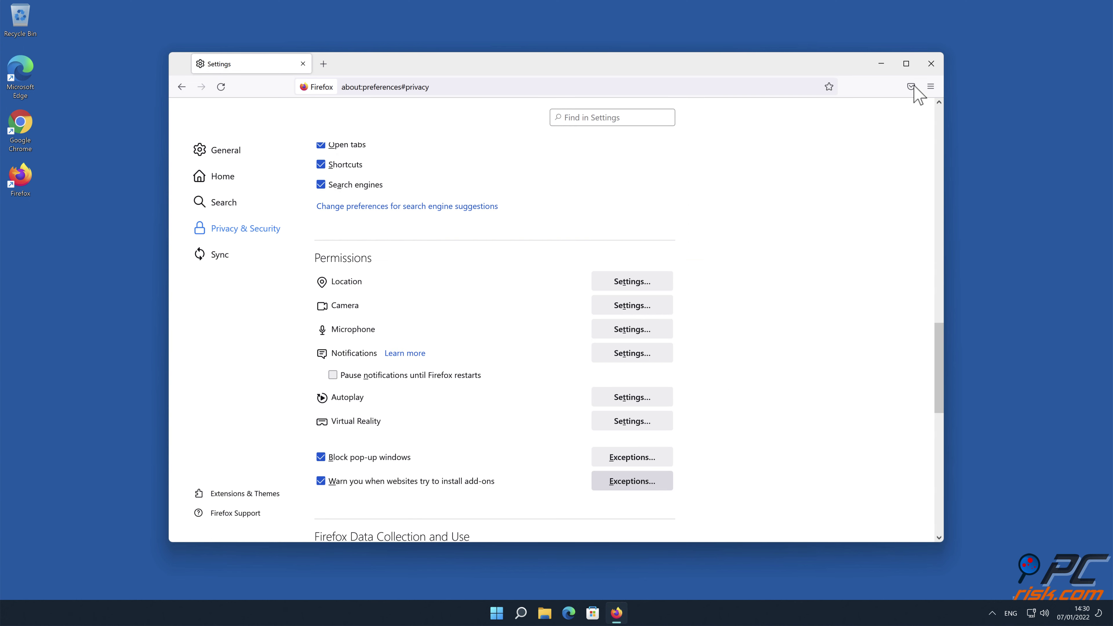
Step: Close the Firefox window, leaving the desktop's 'Thank you for watching' message
click(931, 64)
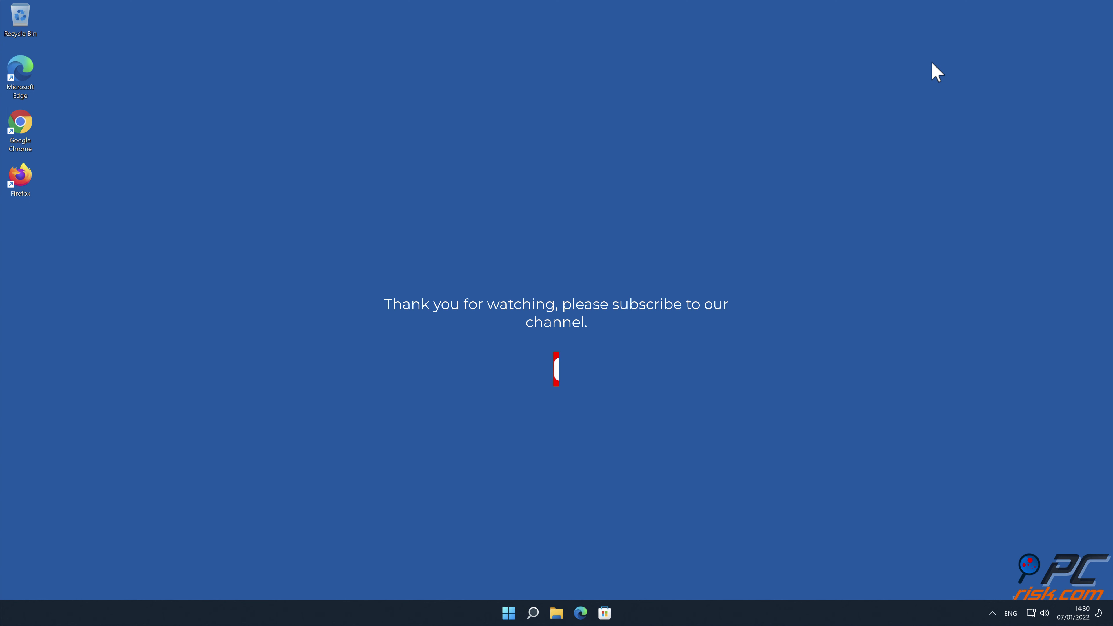